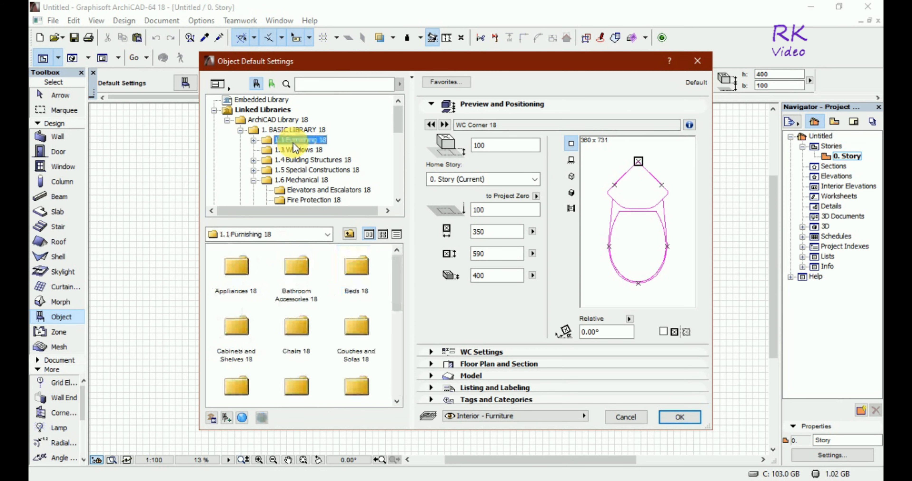
Step: Look through the Bathroom Accessories 18 library folder and select the Towel Rack 18 object
{"action": "double_click", "coordinate": [296, 264]}
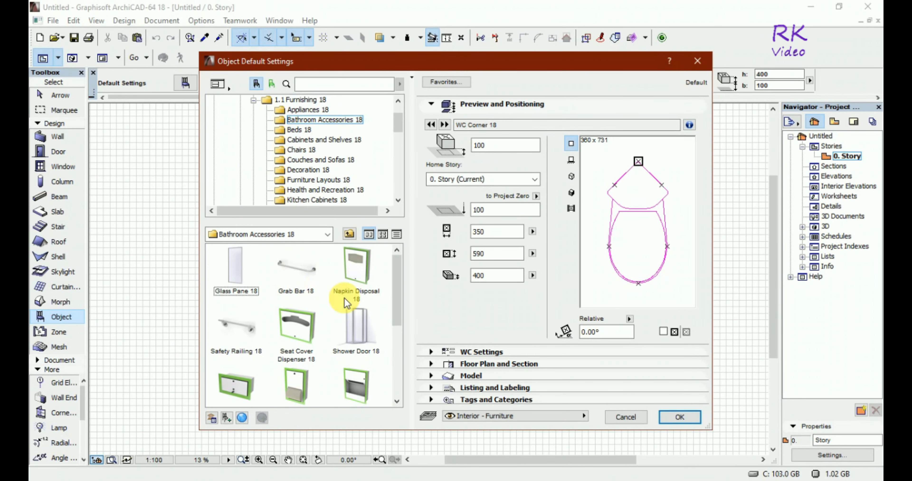
{"action": "scroll", "coordinate": [344, 297], "scroll_direction": "down", "scroll_amount": 1}
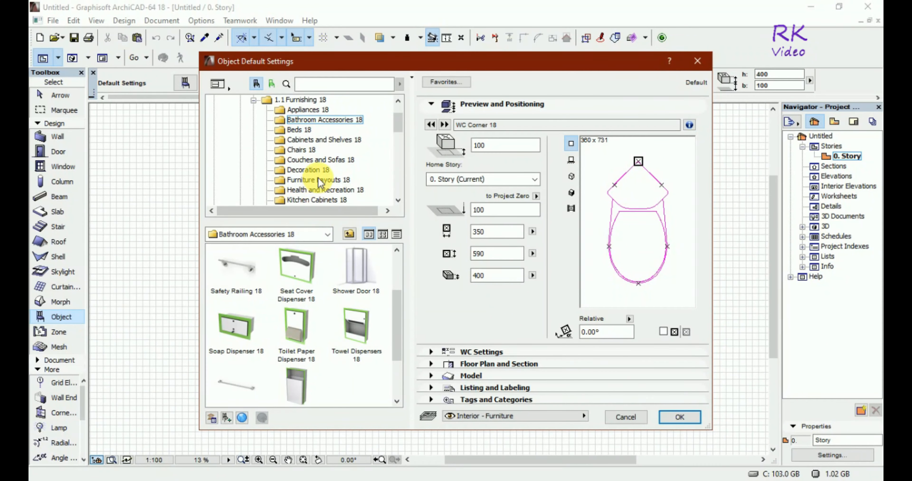
{"action": "left_click", "coordinate": [236, 385]}
{"action": "scroll", "coordinate": [265, 393], "scroll_direction": "down", "scroll_amount": 1}
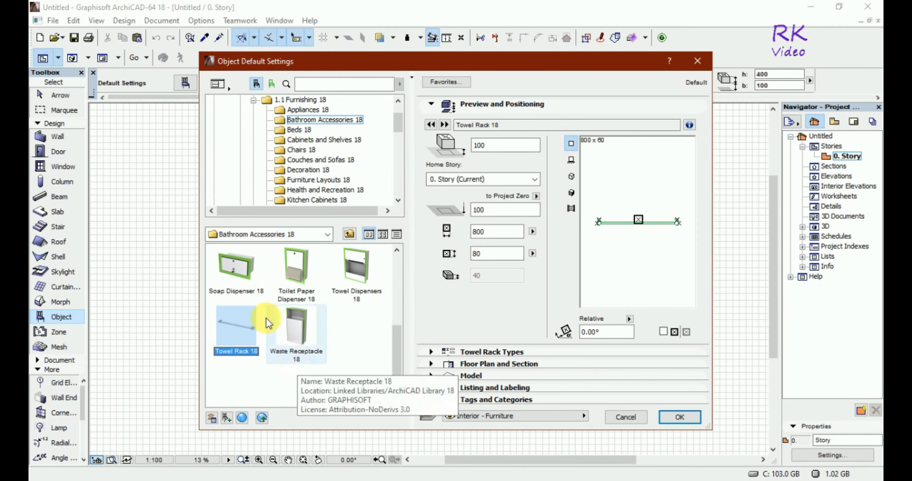
Step: Look through the cabinet objects in the Kitchen Cabinets 18 library folder
{"action": "left_click", "coordinate": [314, 199]}
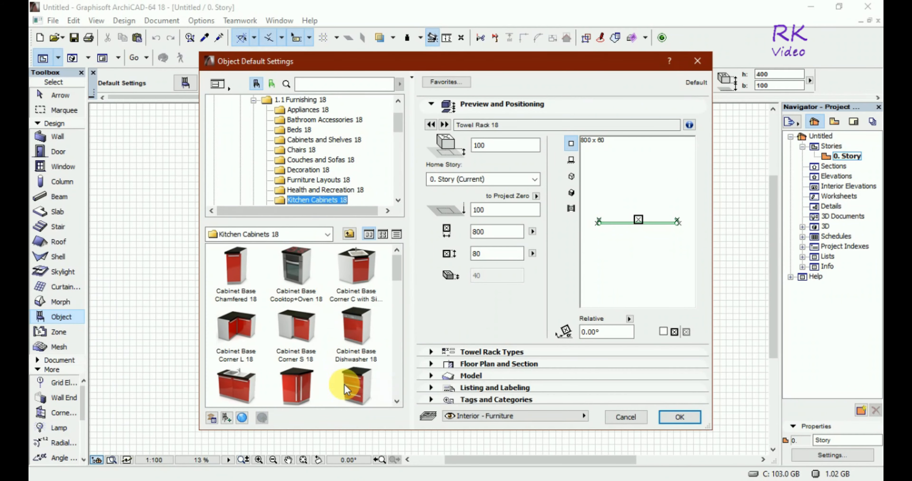
{"action": "scroll", "coordinate": [334, 151], "scroll_direction": "down", "scroll_amount": 1}
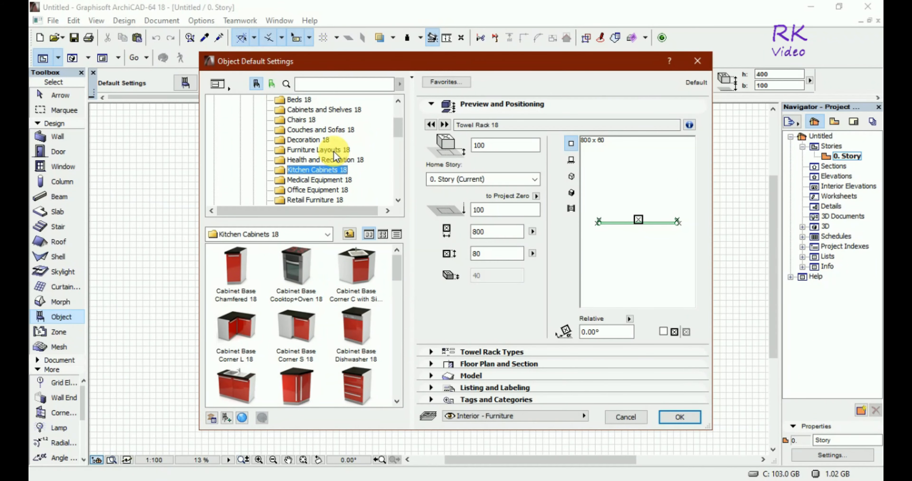
{"action": "scroll", "coordinate": [295, 335], "scroll_direction": "down", "scroll_amount": 1}
{"action": "scroll", "coordinate": [342, 293], "scroll_direction": "down", "scroll_amount": 5}
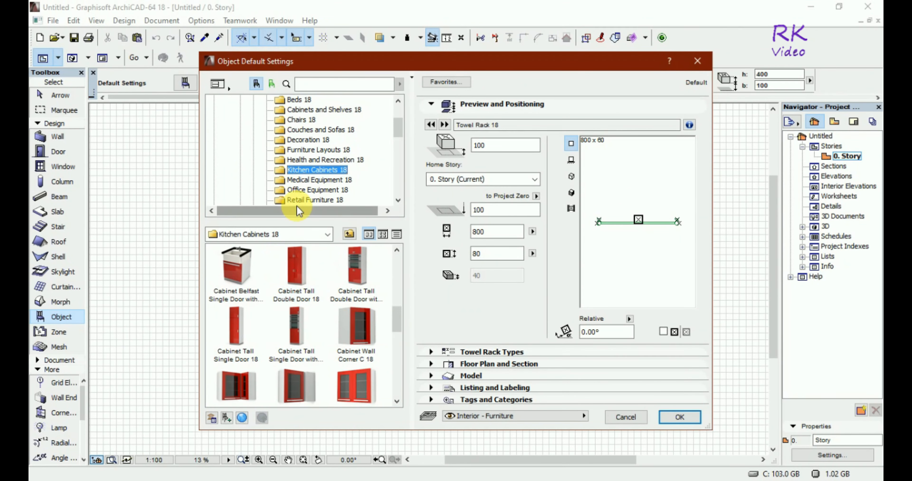
Step: Look through the Chairs 18 library folder, preview Chair 02 18 and select the Bench 18 object
{"action": "left_click", "coordinate": [307, 119]}
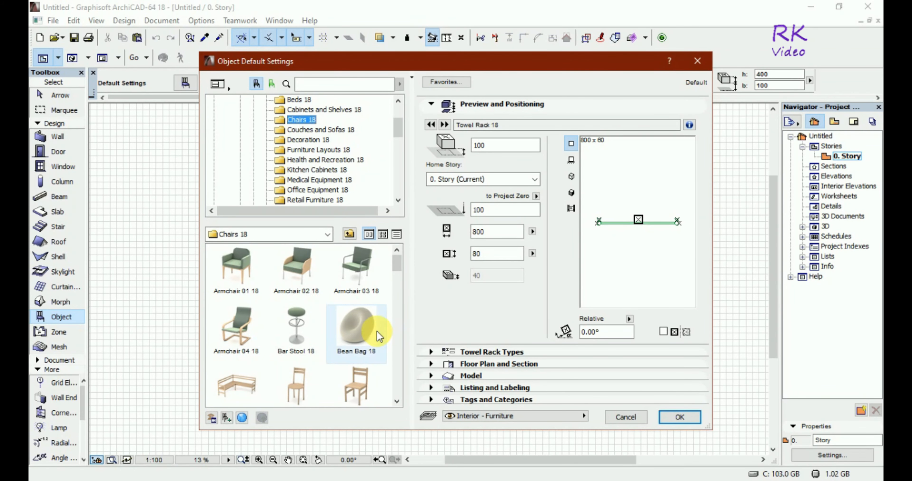
{"action": "scroll", "coordinate": [377, 331], "scroll_direction": "down", "scroll_amount": 3}
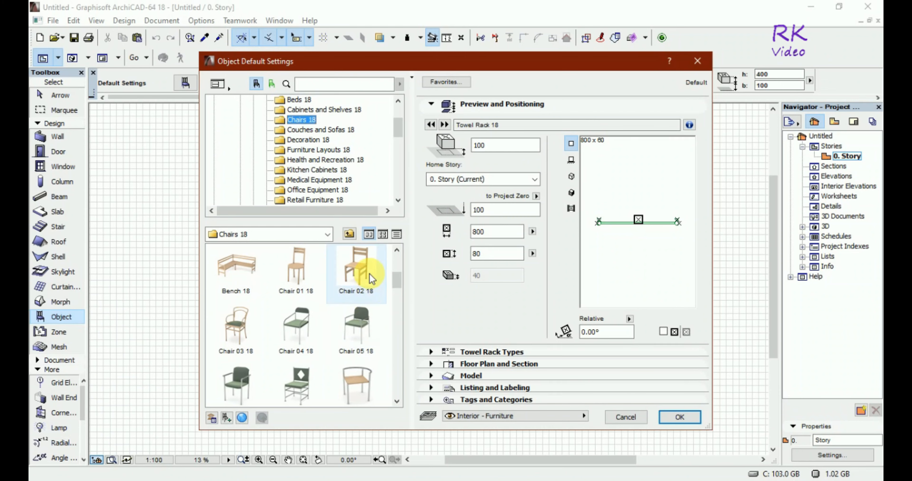
{"action": "left_click", "coordinate": [357, 269]}
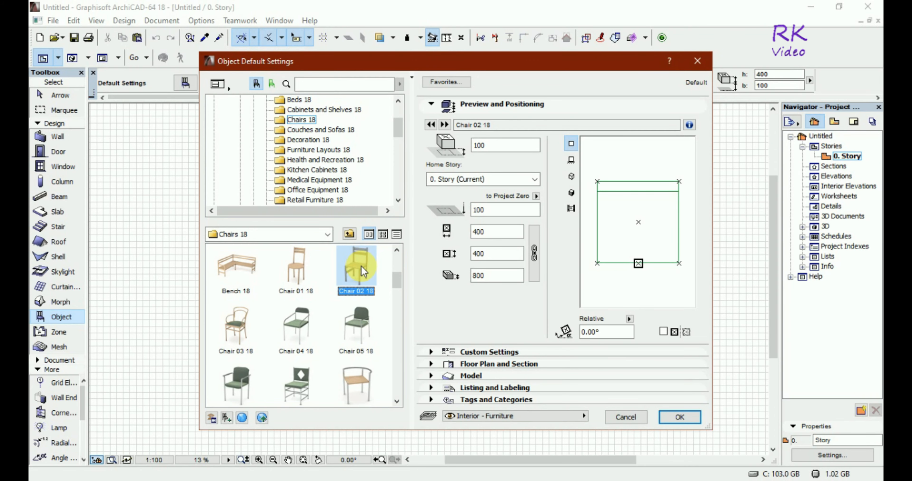
{"action": "left_click", "coordinate": [236, 272]}
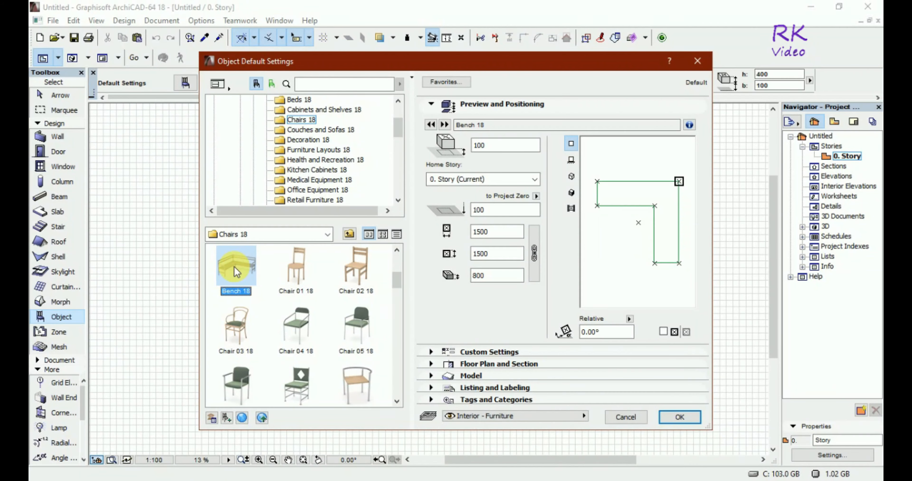
Step: Look through the objects in the Medical Equipment 18 and Office Equipment 18 library folders
{"action": "left_click", "coordinate": [320, 180]}
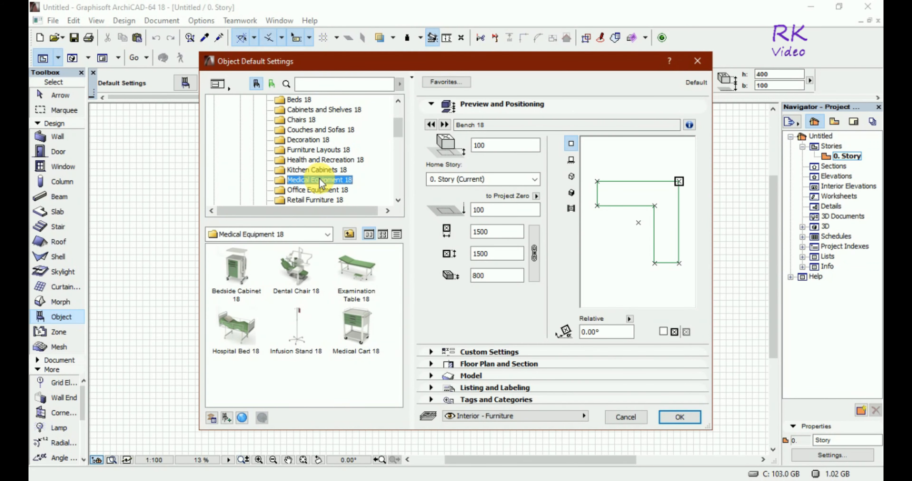
{"action": "left_click", "coordinate": [316, 190]}
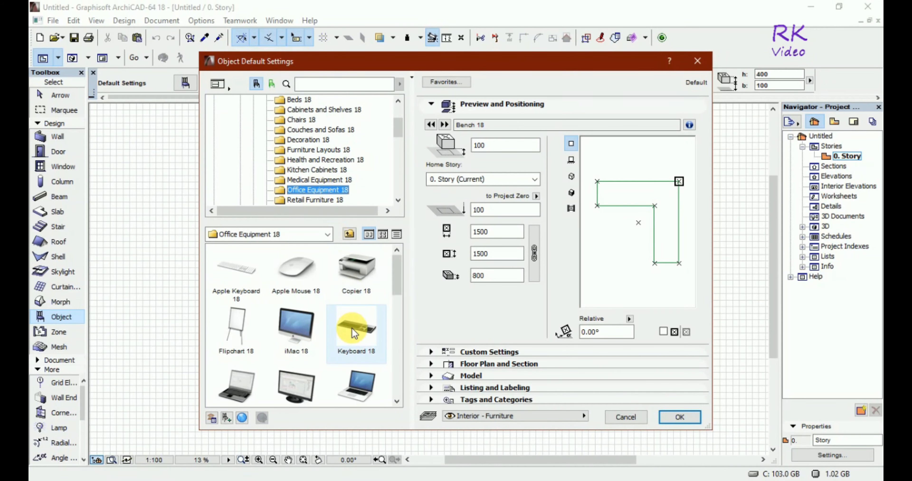
{"action": "scroll", "coordinate": [352, 329], "scroll_direction": "down", "scroll_amount": 2}
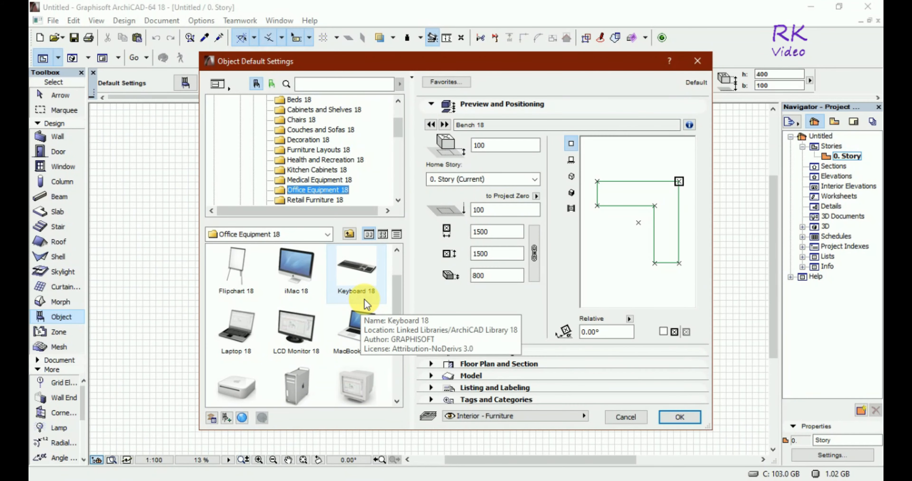
{"action": "scroll", "coordinate": [364, 298], "scroll_direction": "down", "scroll_amount": 5}
{"action": "scroll", "coordinate": [364, 298], "scroll_direction": "down", "scroll_amount": 3}
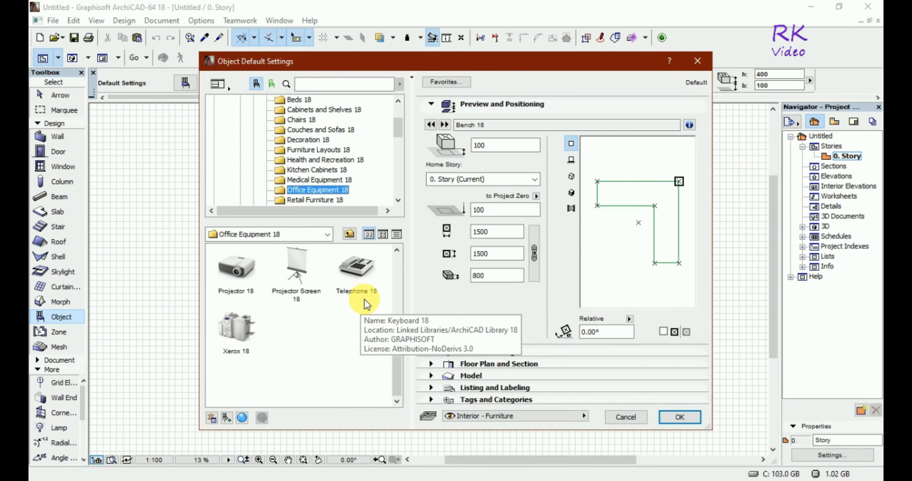
Step: Look through the objects in the Retail Furniture 18, School Furniture 18 and Tables 18 library folders
{"action": "left_click", "coordinate": [320, 200]}
{"action": "scroll", "coordinate": [321, 159], "scroll_direction": "down", "scroll_amount": 1}
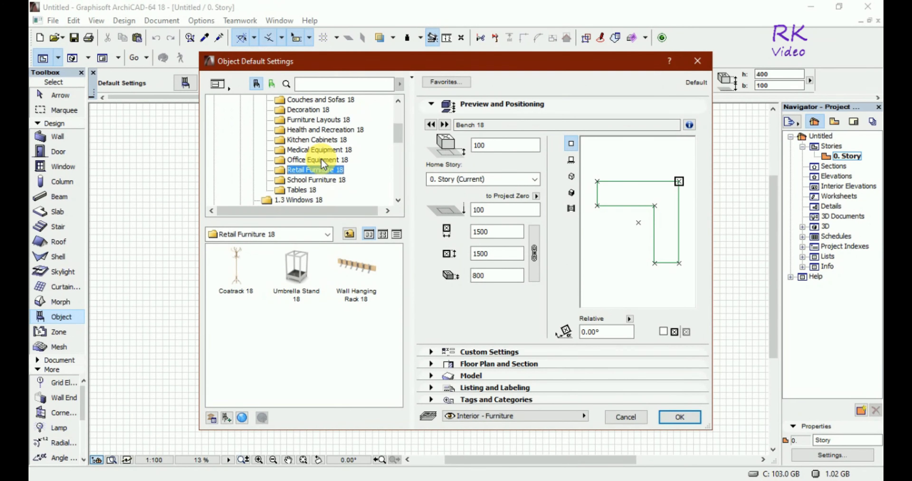
{"action": "left_click", "coordinate": [322, 180]}
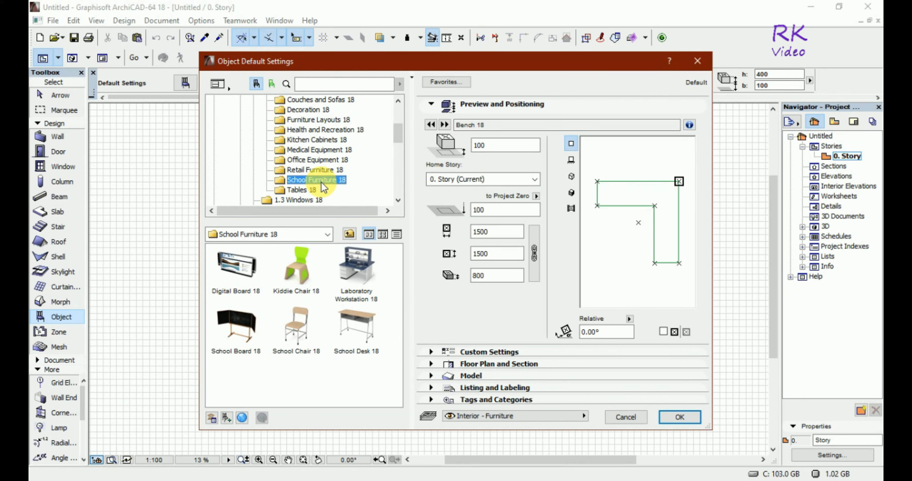
{"action": "left_click", "coordinate": [305, 191]}
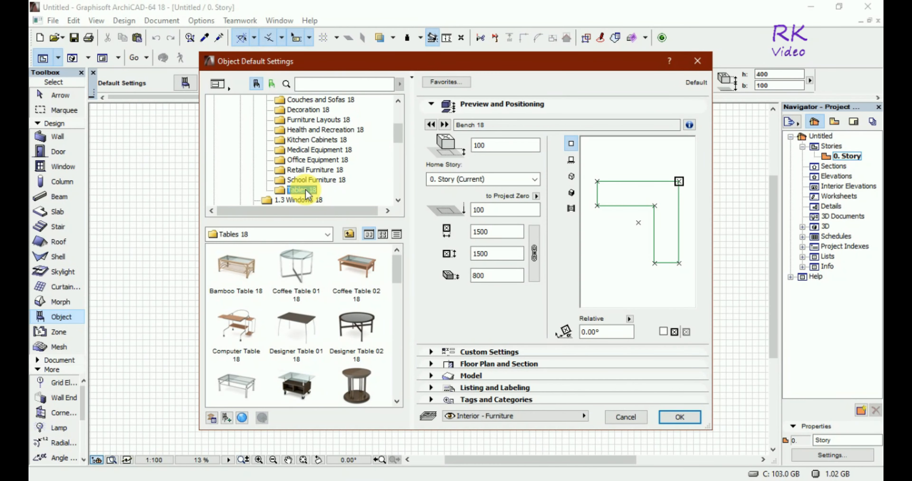
{"action": "scroll", "coordinate": [337, 354], "scroll_direction": "down", "scroll_amount": 2}
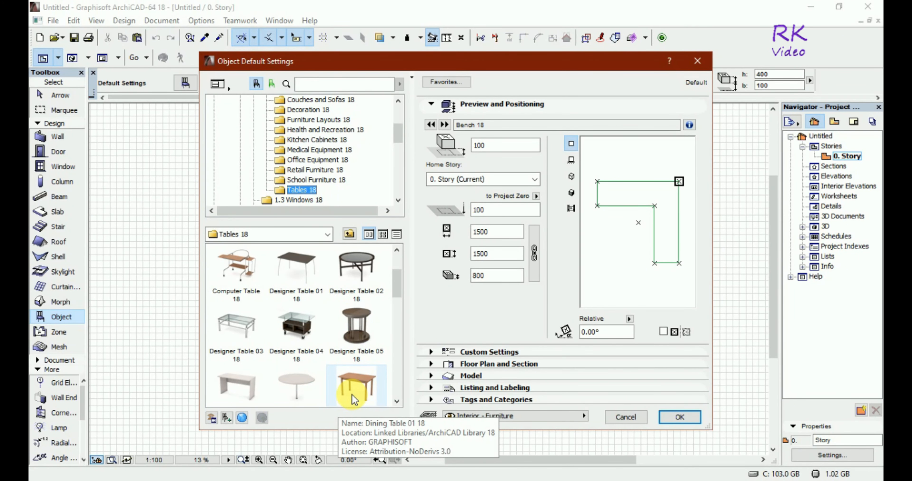
{"action": "scroll", "coordinate": [346, 336], "scroll_direction": "up", "scroll_amount": 1}
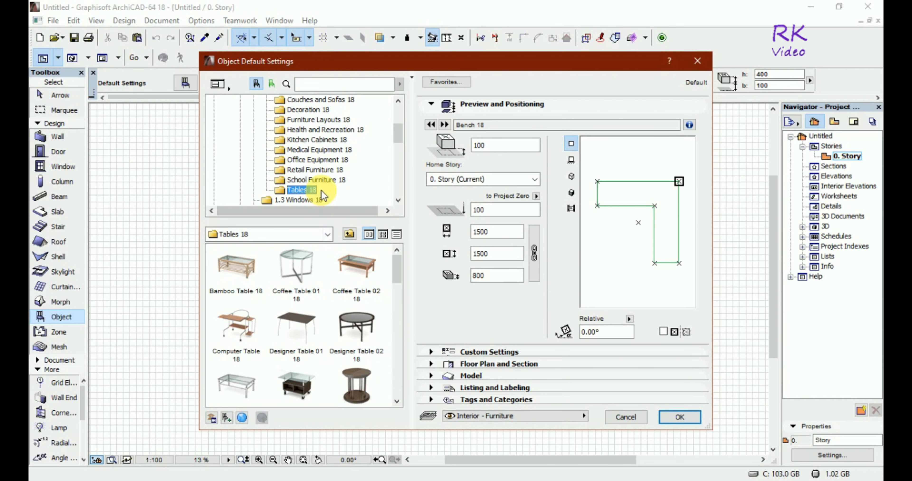
{"action": "scroll", "coordinate": [325, 177], "scroll_direction": "down", "scroll_amount": 1}
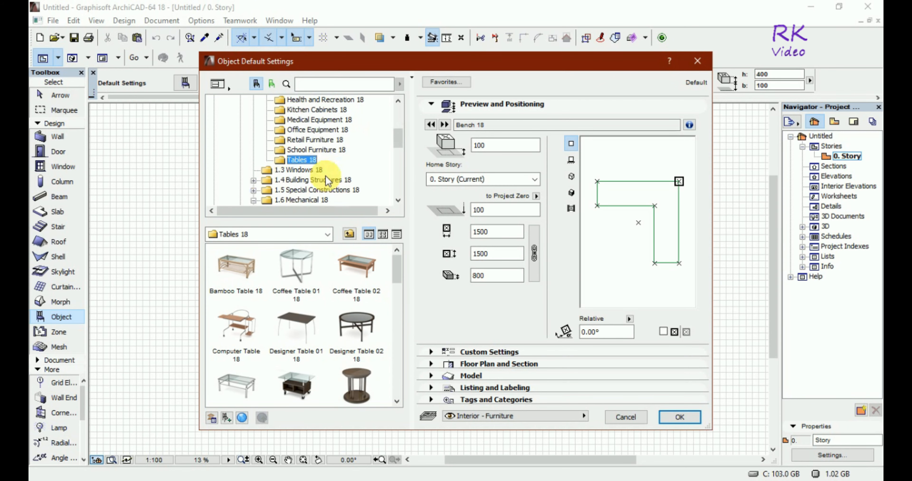
Step: View the objects in the Office Equipment 18 folder again and those in the Decoration 18 folder
{"action": "left_click", "coordinate": [326, 130]}
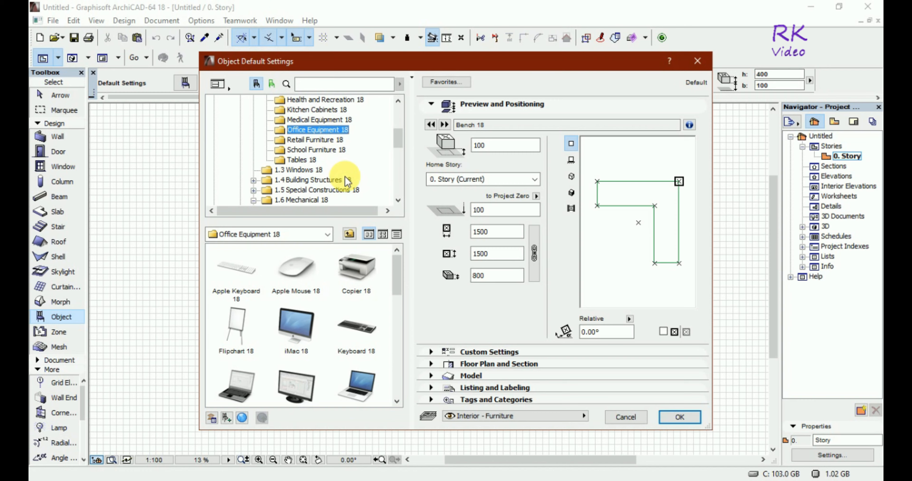
{"action": "scroll", "coordinate": [345, 176], "scroll_direction": "up", "scroll_amount": 1}
{"action": "left_click", "coordinate": [309, 110]}
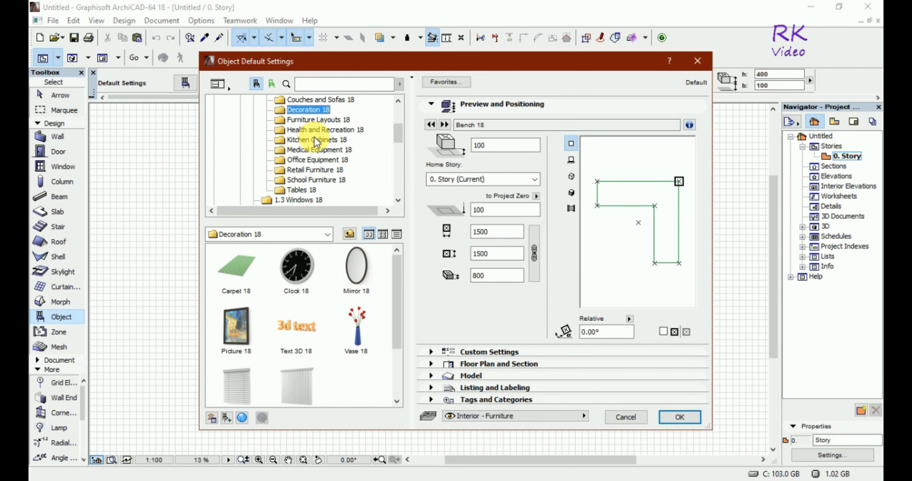
{"action": "scroll", "coordinate": [336, 149], "scroll_direction": "up", "scroll_amount": 1}
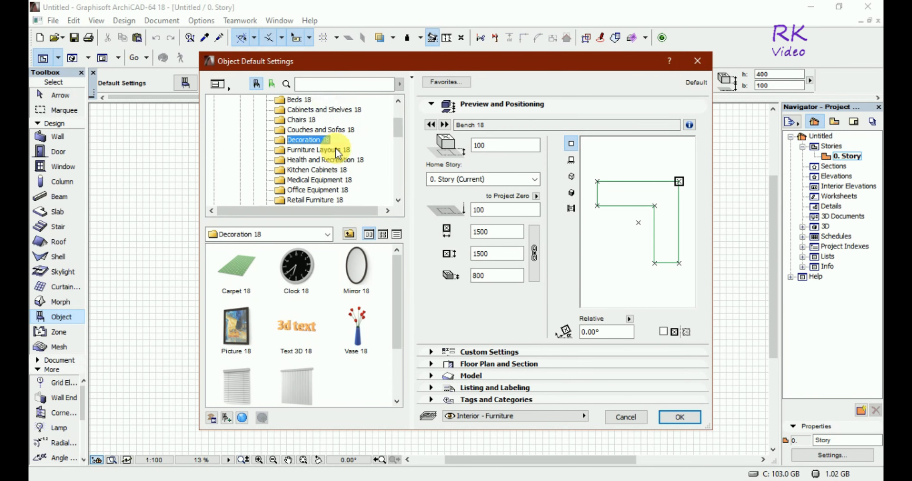
Step: Expand the 1.5 Special Constructions 18 and 1.4 Building Structures 18 library folders to examine their subfolders
{"action": "scroll", "coordinate": [335, 148], "scroll_direction": "down", "scroll_amount": 3}
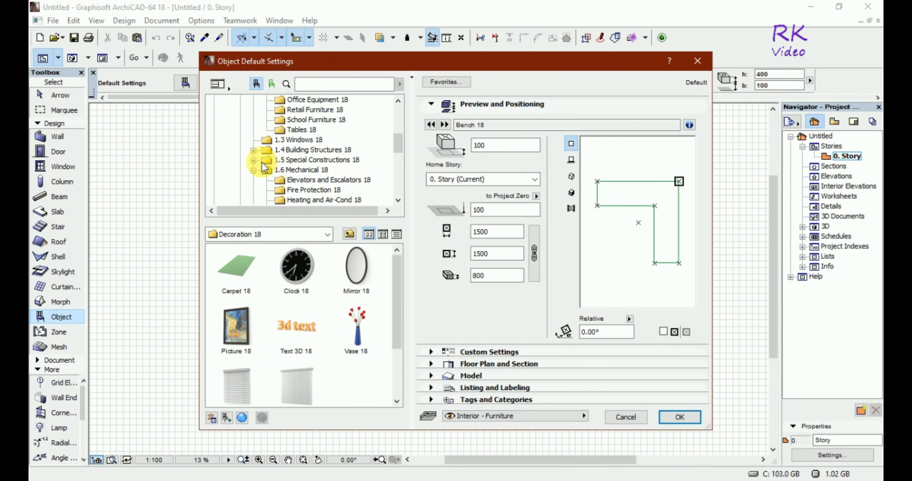
{"action": "left_click", "coordinate": [253, 159]}
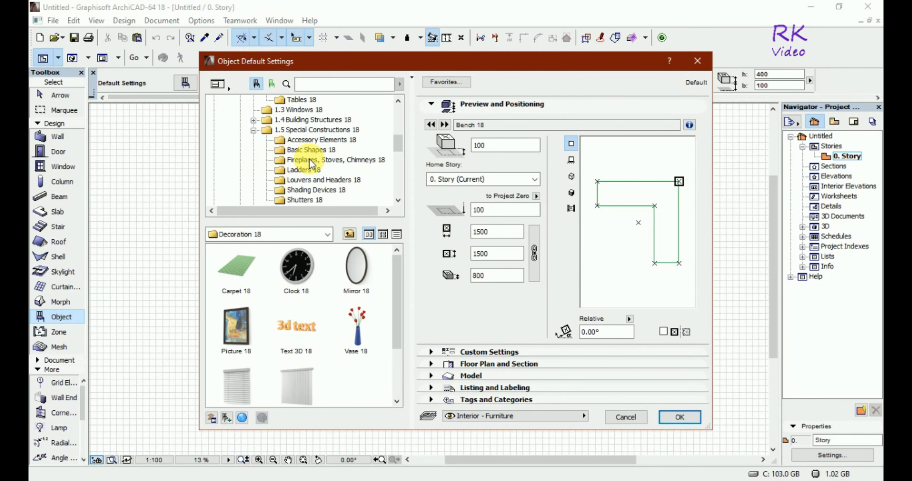
{"action": "scroll", "coordinate": [329, 162], "scroll_direction": "down", "scroll_amount": 1}
{"action": "scroll", "coordinate": [328, 159], "scroll_direction": "up", "scroll_amount": 1}
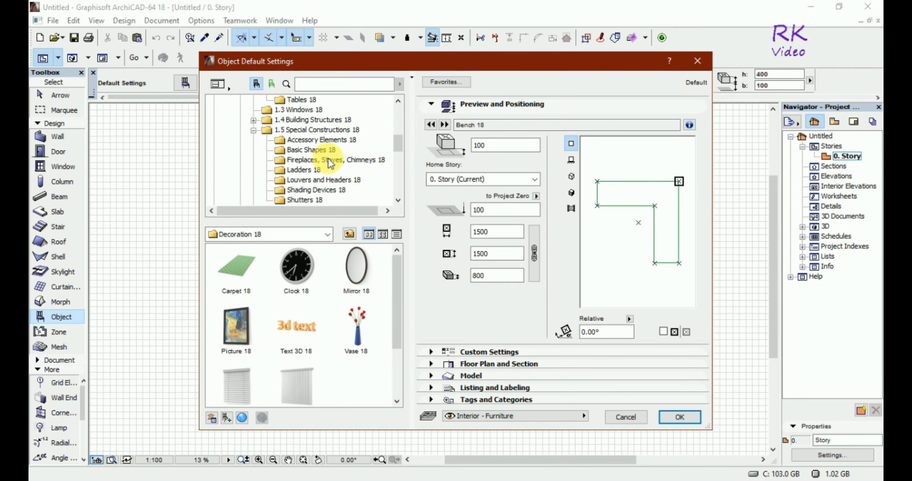
{"action": "left_click", "coordinate": [254, 119]}
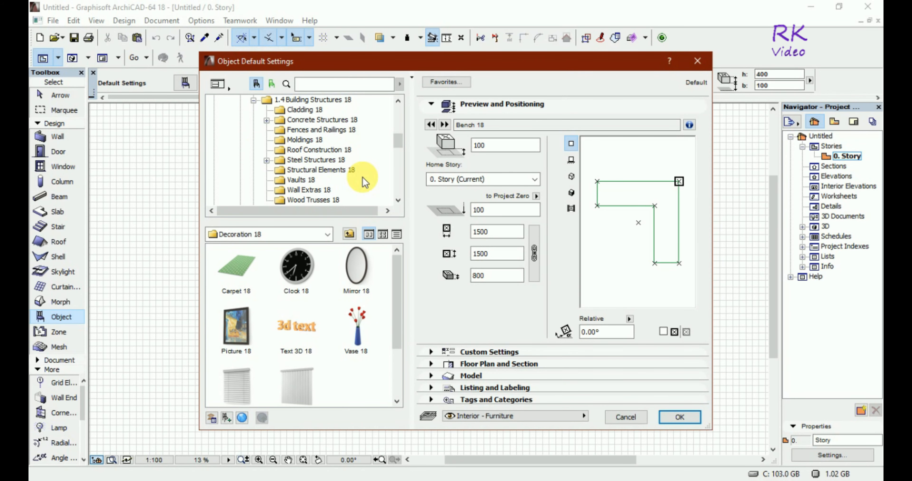
{"action": "scroll", "coordinate": [365, 183], "scroll_direction": "up", "scroll_amount": 1}
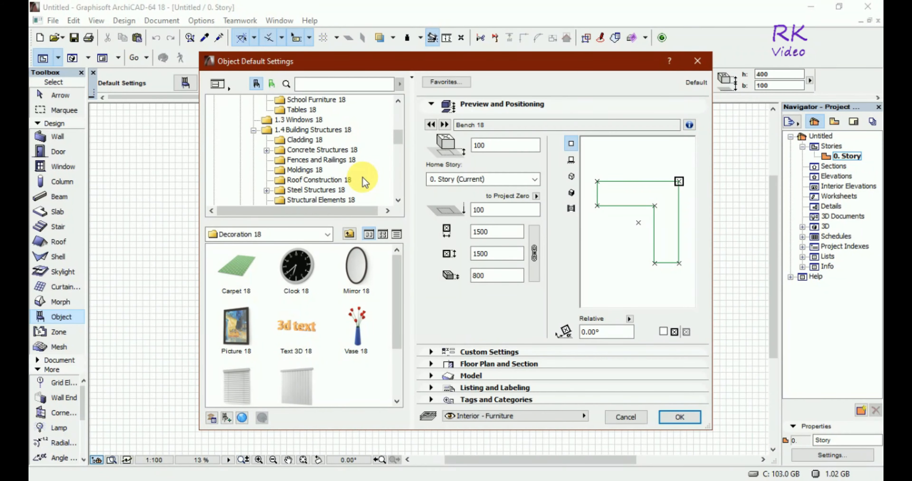
Step: Review the Tables 18, School Furniture 18 and Kitchen Cabinets 18 folders again, examining the kitchen cabinet and shelf objects
{"action": "left_click", "coordinate": [301, 109]}
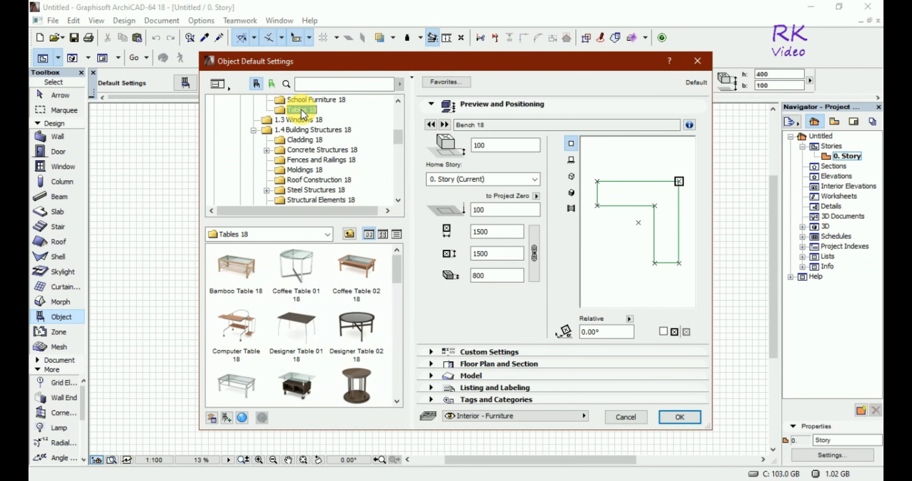
{"action": "scroll", "coordinate": [331, 138], "scroll_direction": "up", "scroll_amount": 1}
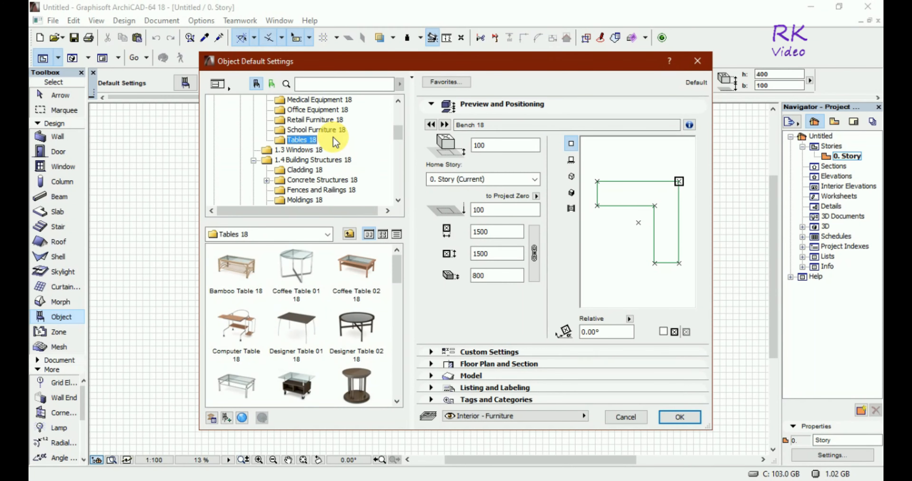
{"action": "left_click", "coordinate": [324, 130]}
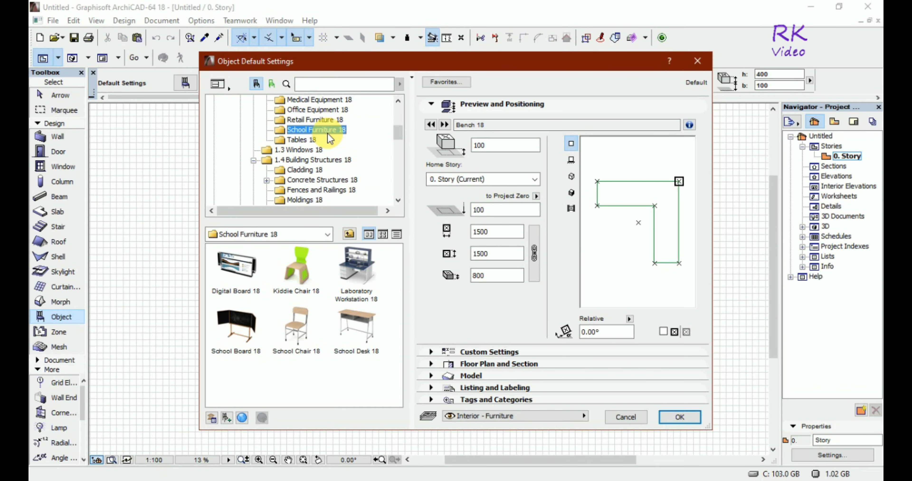
{"action": "scroll", "coordinate": [327, 132], "scroll_direction": "up", "scroll_amount": 1}
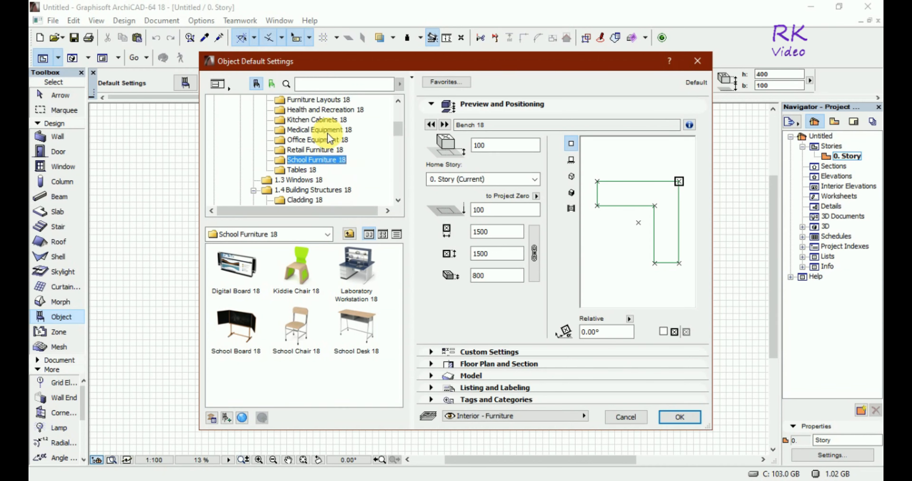
{"action": "left_click", "coordinate": [325, 120]}
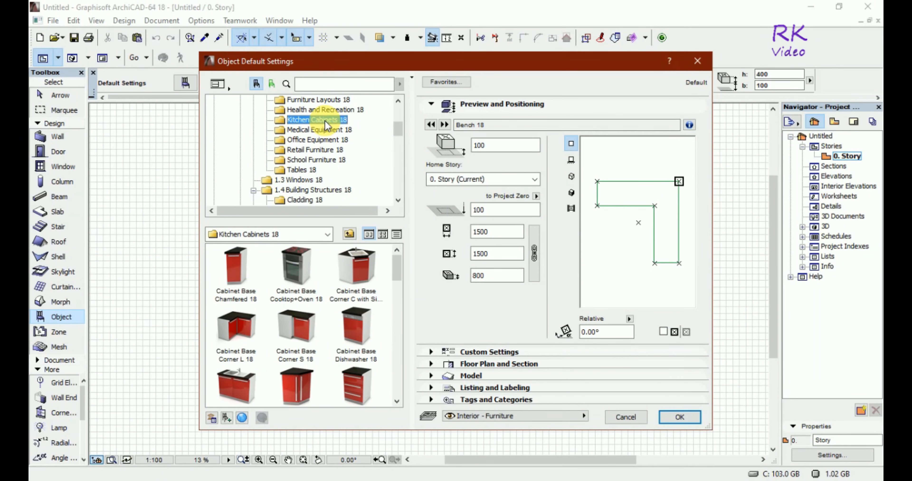
{"action": "scroll", "coordinate": [340, 340], "scroll_direction": "down", "scroll_amount": 5}
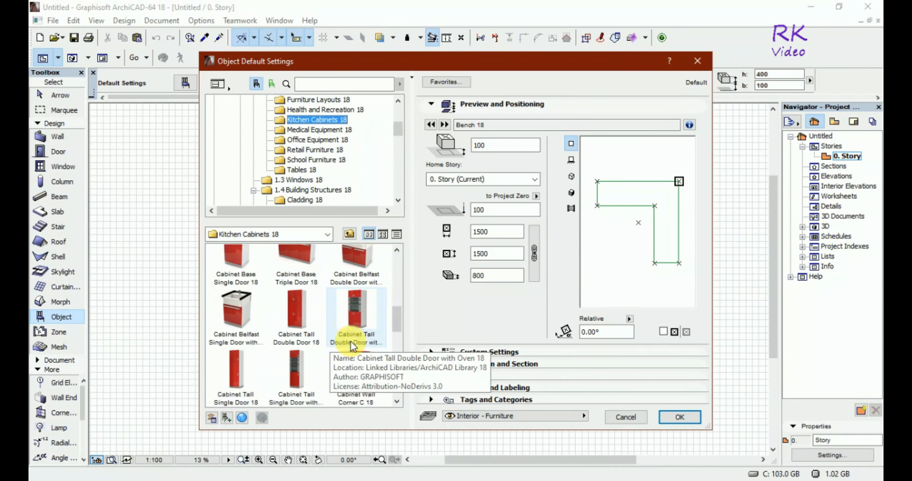
{"action": "scroll", "coordinate": [350, 341], "scroll_direction": "down", "scroll_amount": 5}
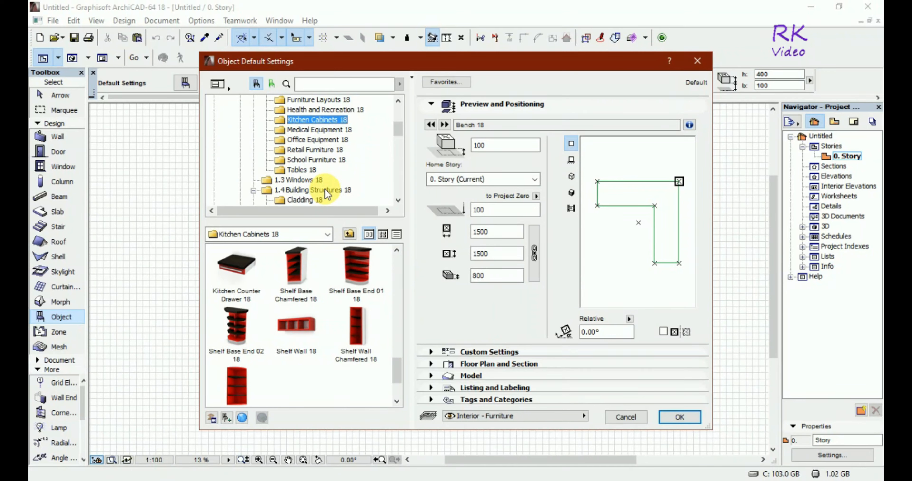
Step: Preview the Shelf Wall 18 object, then look through the Bathtubs, Showers, Jacuzzis 18 and Basins 18 folders under Plumbing Fixtures 18
{"action": "left_click", "coordinate": [309, 320]}
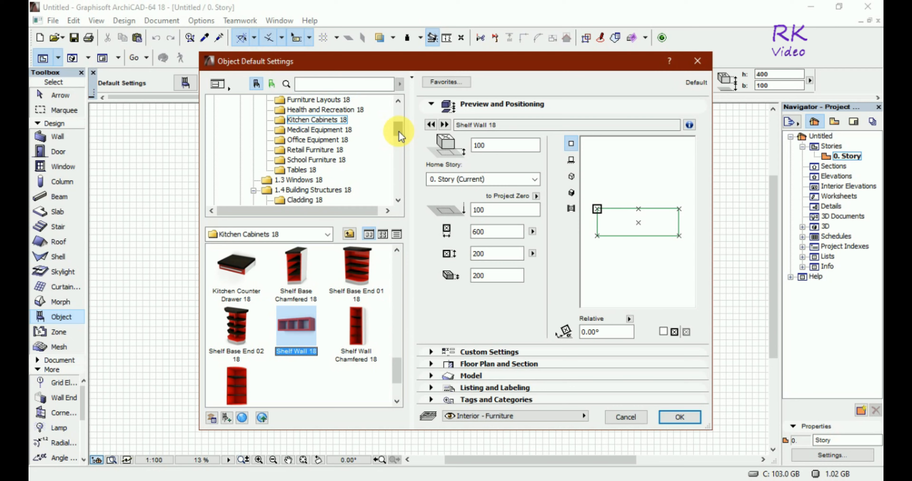
{"action": "left_click_drag", "start_coordinate": [401, 135], "coordinate": [397, 167]}
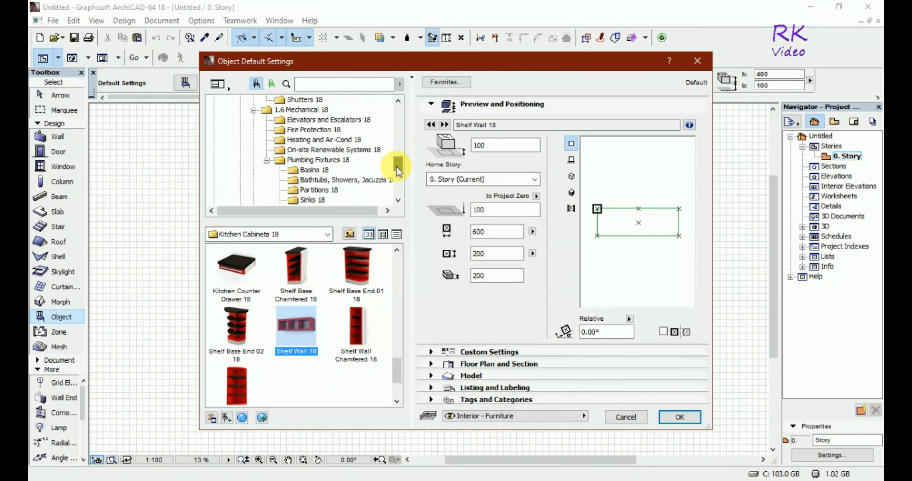
{"action": "left_click", "coordinate": [324, 181]}
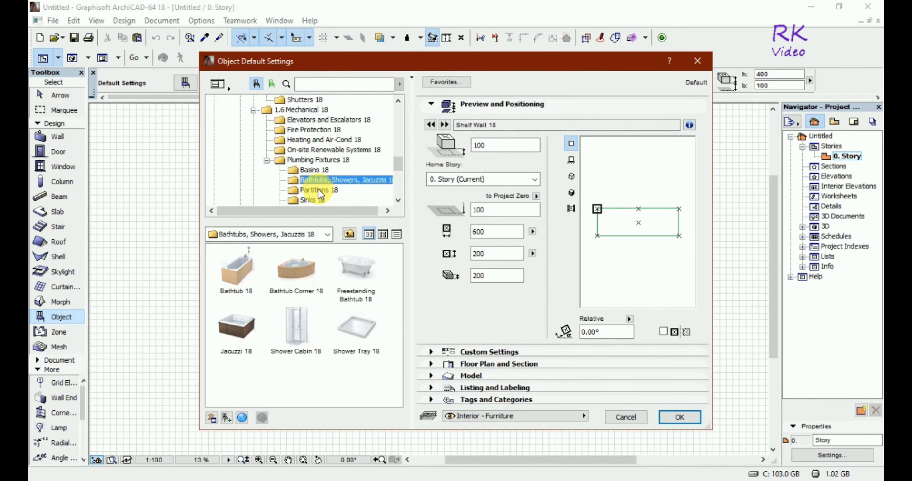
{"action": "left_click", "coordinate": [312, 171]}
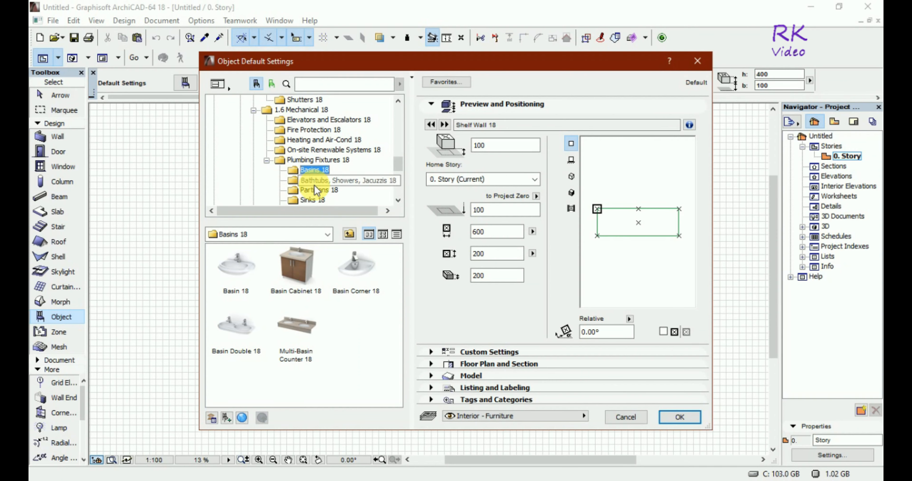
Step: Choose Sink Belfast 18 from the Sinks 18 folder and place it at the project origin on the floor plan
{"action": "left_click", "coordinate": [319, 200]}
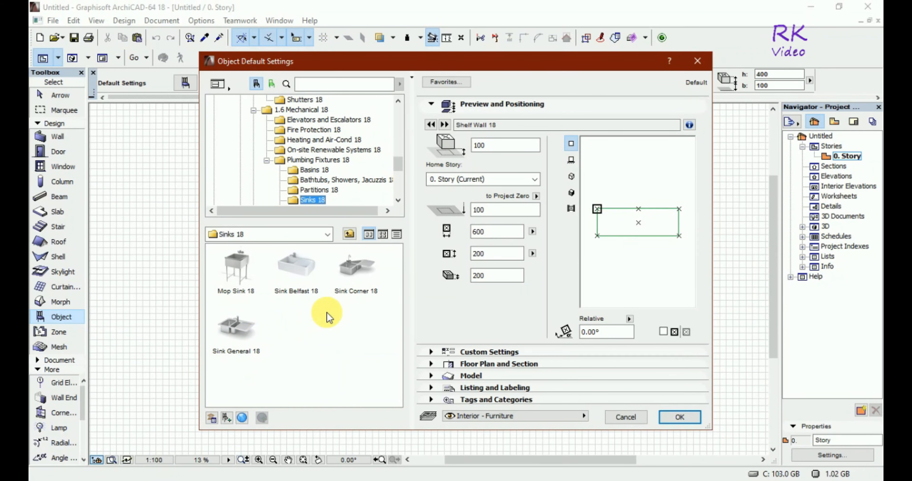
{"action": "left_click", "coordinate": [307, 269]}
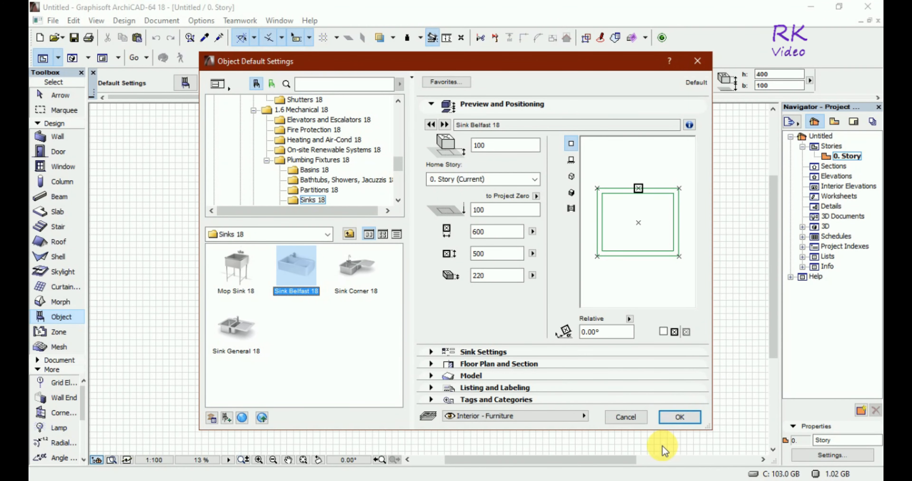
{"action": "left_click", "coordinate": [679, 417]}
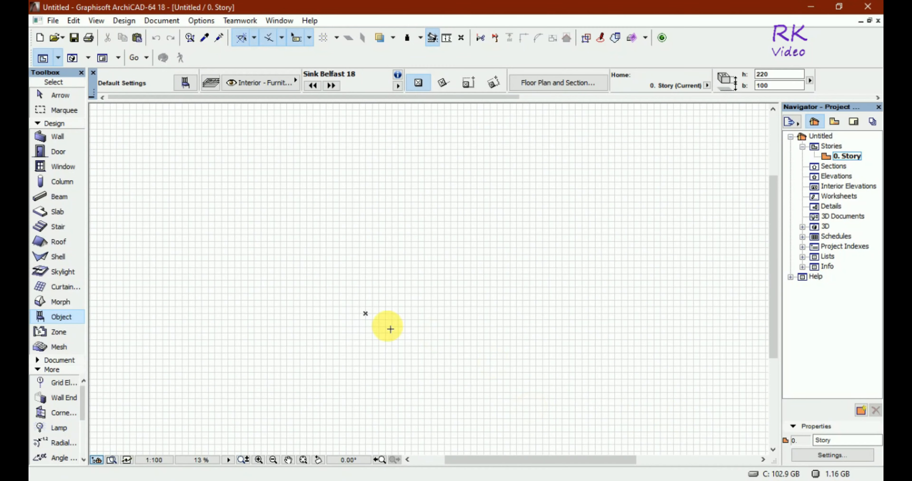
{"action": "left_click", "coordinate": [367, 316]}
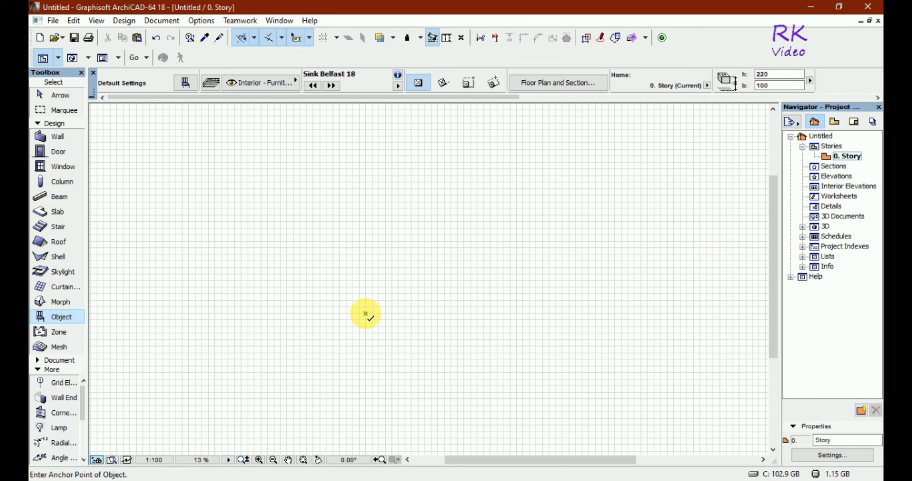
{"action": "scroll", "coordinate": [360, 325], "scroll_direction": "up", "scroll_amount": 7}
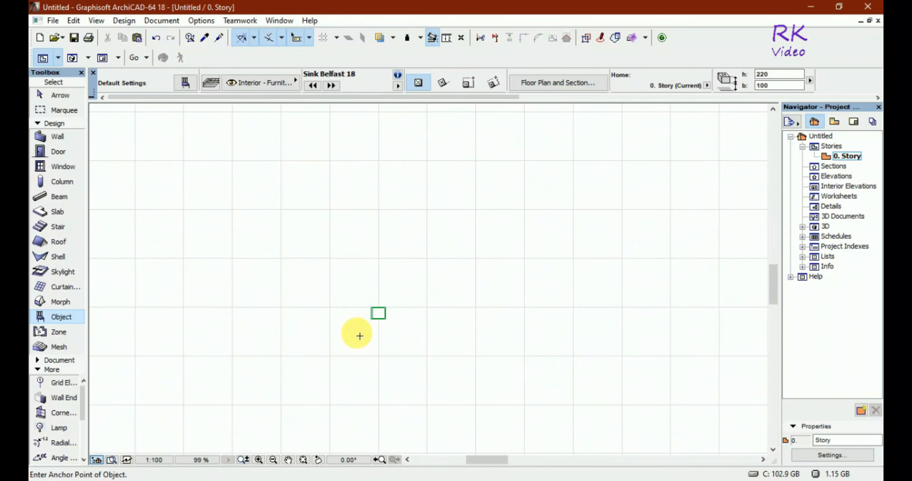
{"action": "scroll", "coordinate": [414, 287], "scroll_direction": "up", "scroll_amount": 7}
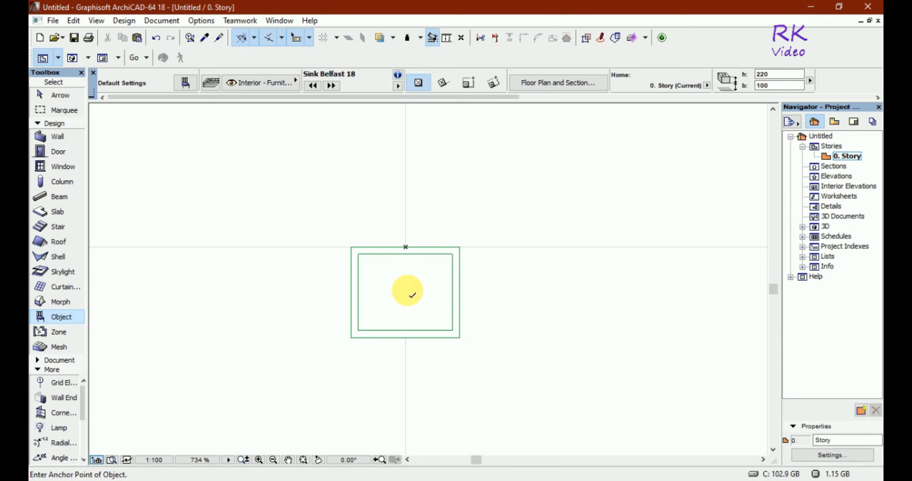
{"action": "key", "text": "Escape"}
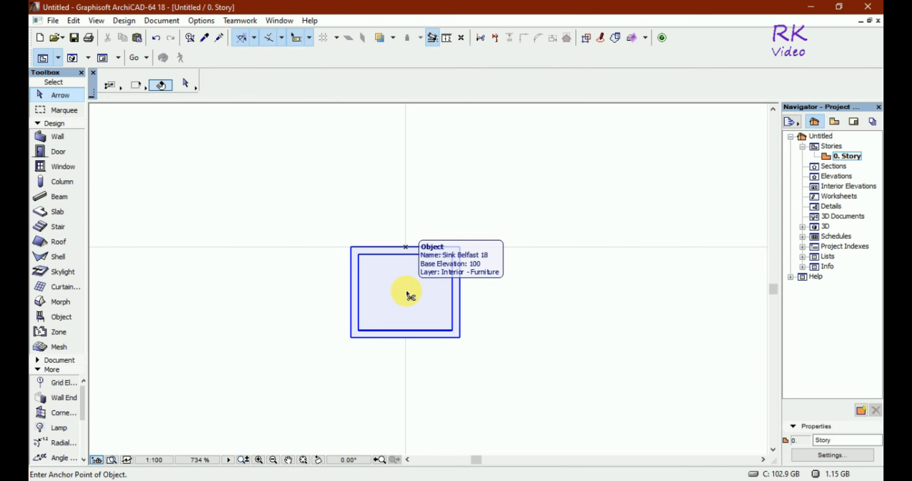
Step: Show the placed sink in the 3D perspective view and examine it closely from several angles
{"action": "key", "text": "F3"}
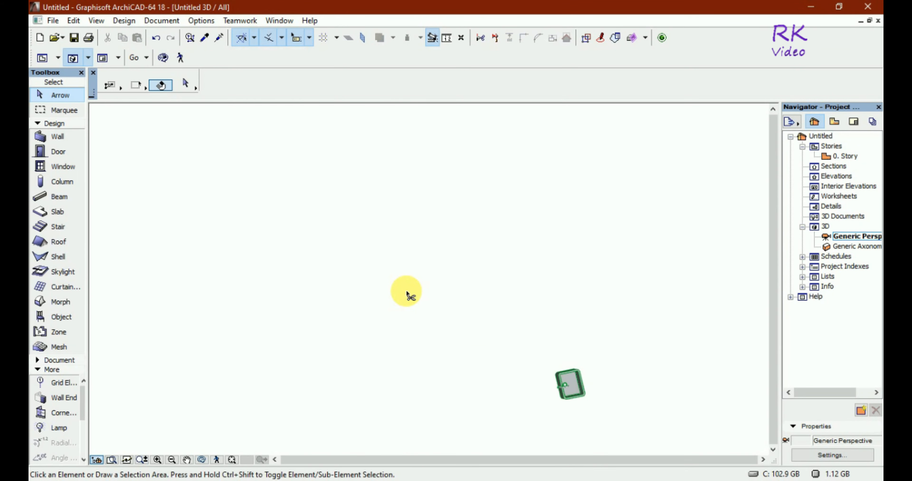
{"action": "scroll", "coordinate": [591, 410], "scroll_direction": "up", "scroll_amount": 8}
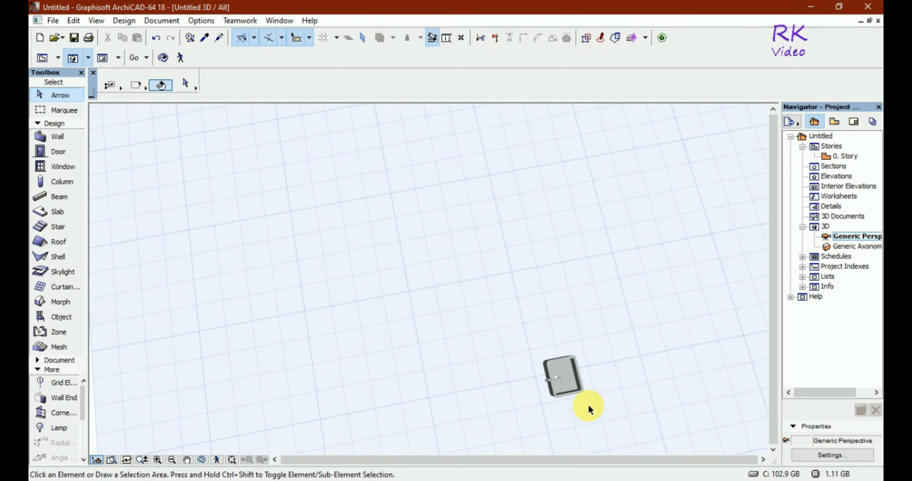
{"action": "key", "text": "ctrl+a"}
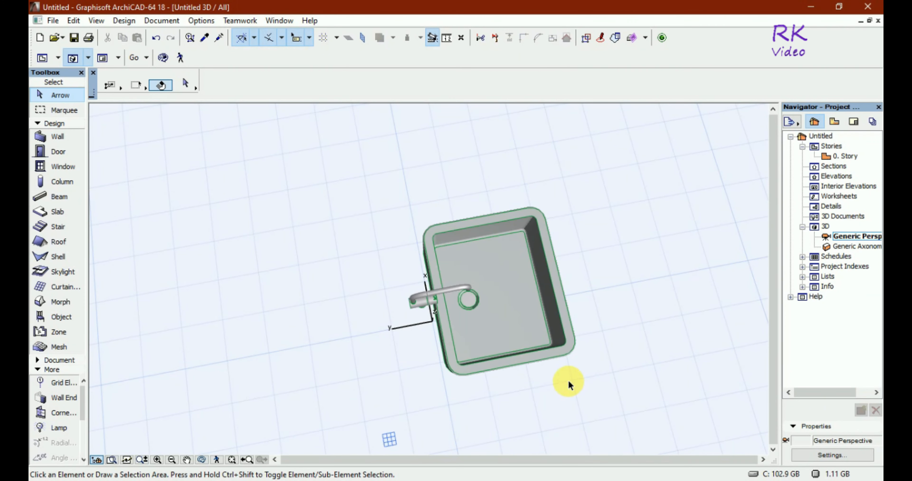
{"action": "key", "text": "o"}
{"action": "left_click_drag", "start_coordinate": [576, 393], "coordinate": [434, 328]}
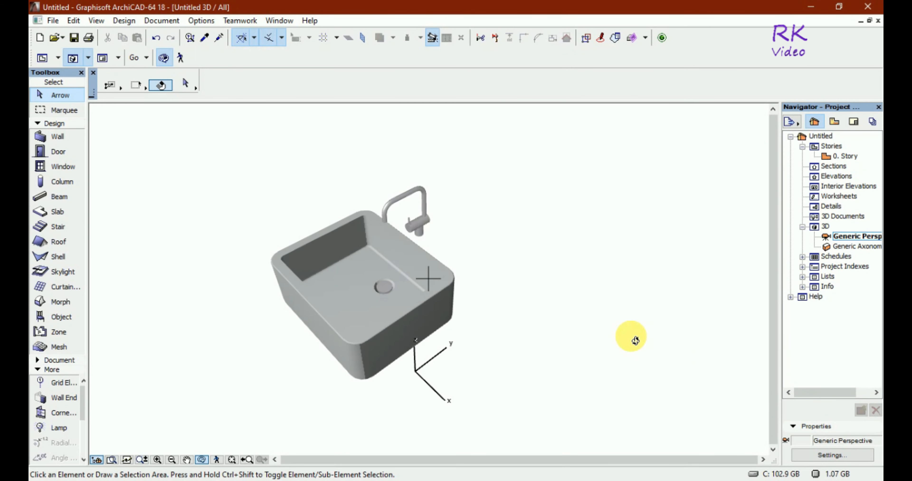
{"action": "key", "text": "Escape"}
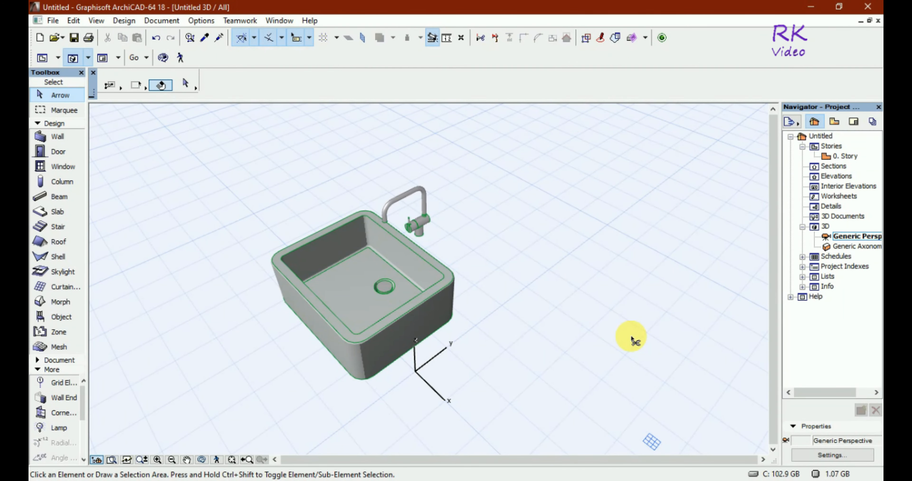
{"action": "key", "text": "ctrl+Down"}
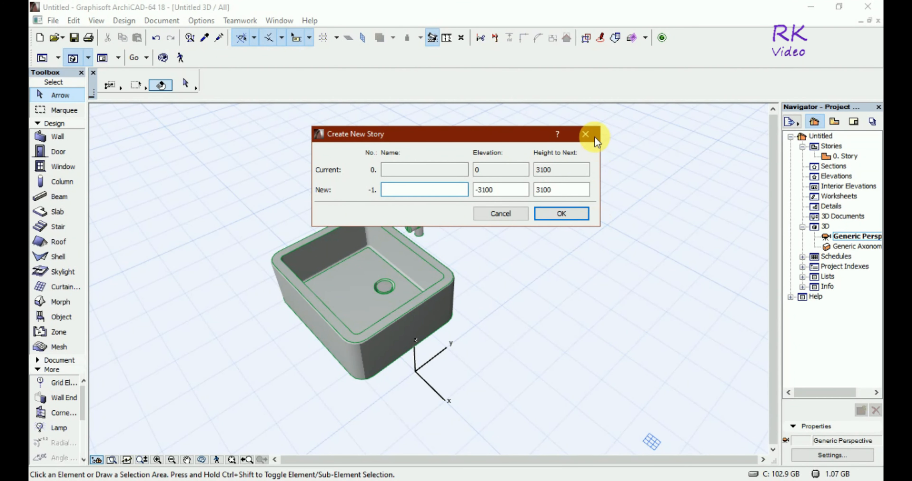
{"action": "left_click", "coordinate": [585, 135]}
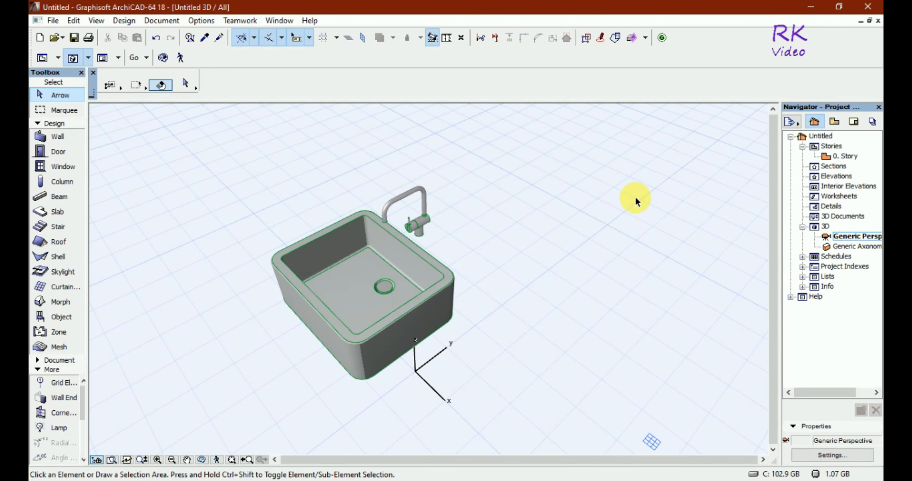
{"action": "key", "text": "ctrl+Down"}
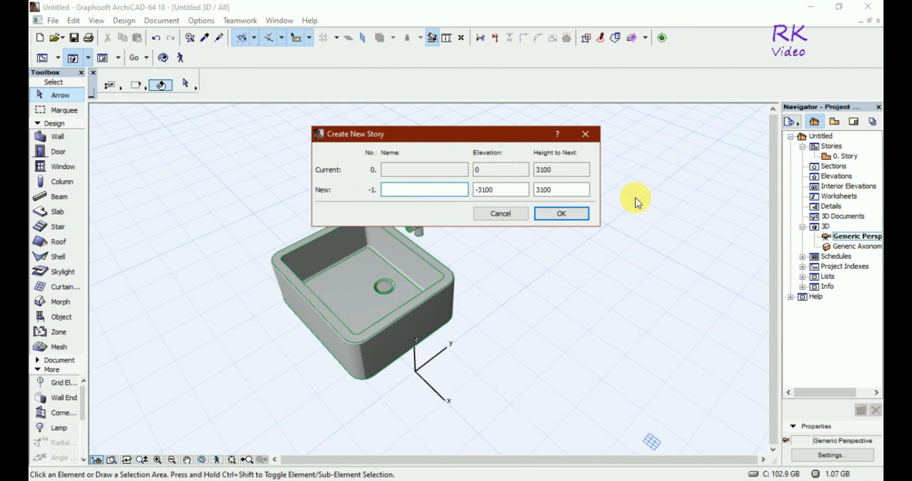
{"action": "left_click", "coordinate": [585, 135]}
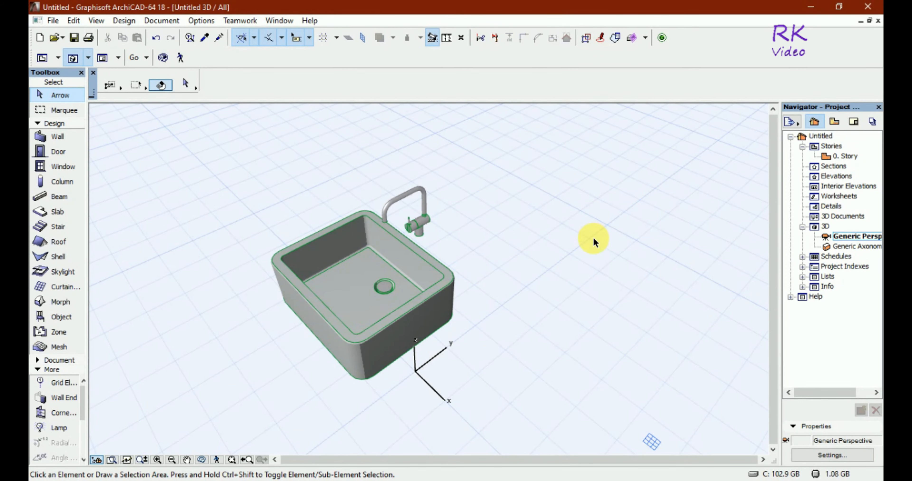
Step: View the sink in the generic axonometry, then return to the 0. Story floor plan
{"action": "key", "text": "ctrl+F3"}
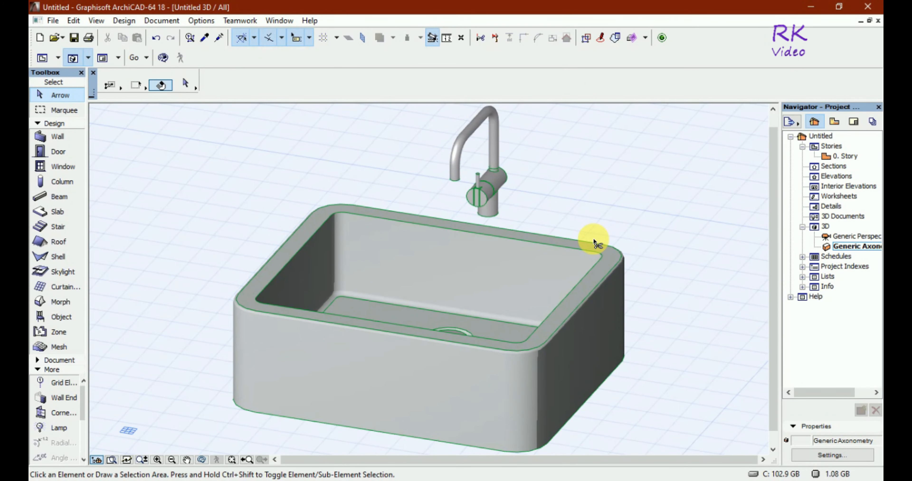
{"action": "key", "text": "F2"}
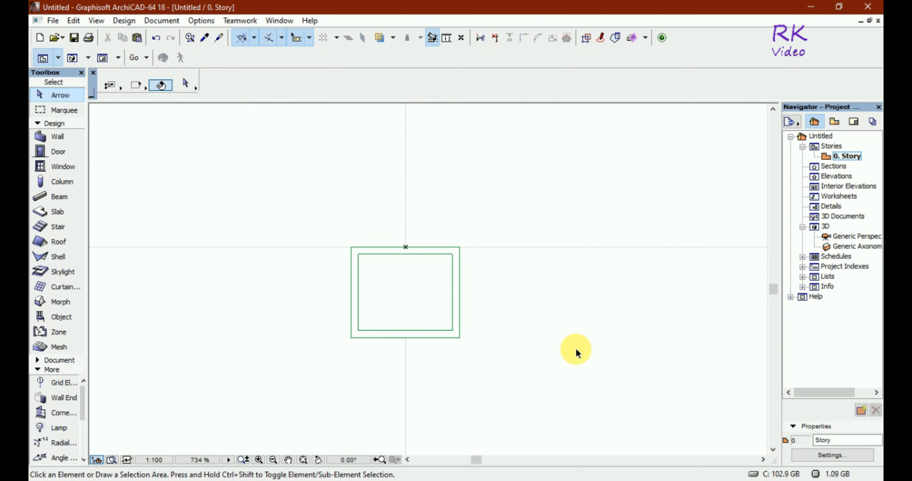
Step: Select the sink on the floor plan and convert it to morphs, accepting deletion of the original object
{"action": "scroll", "coordinate": [377, 311], "scroll_direction": "up", "scroll_amount": 3}
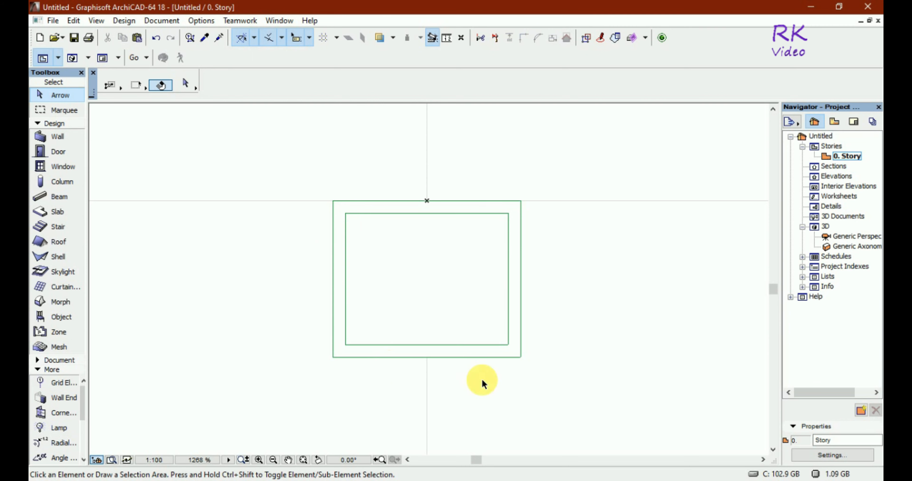
{"action": "left_click_drag", "start_coordinate": [486, 357], "coordinate": [320, 164]}
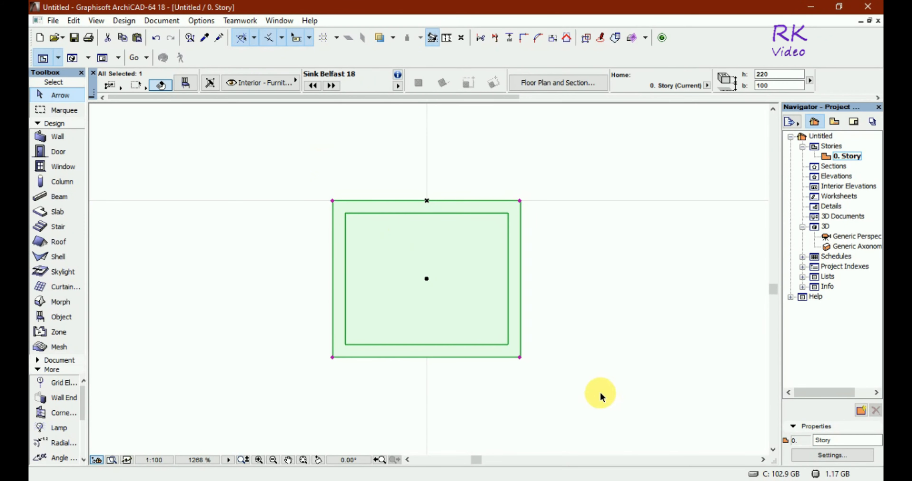
{"action": "right_click", "coordinate": [387, 234]}
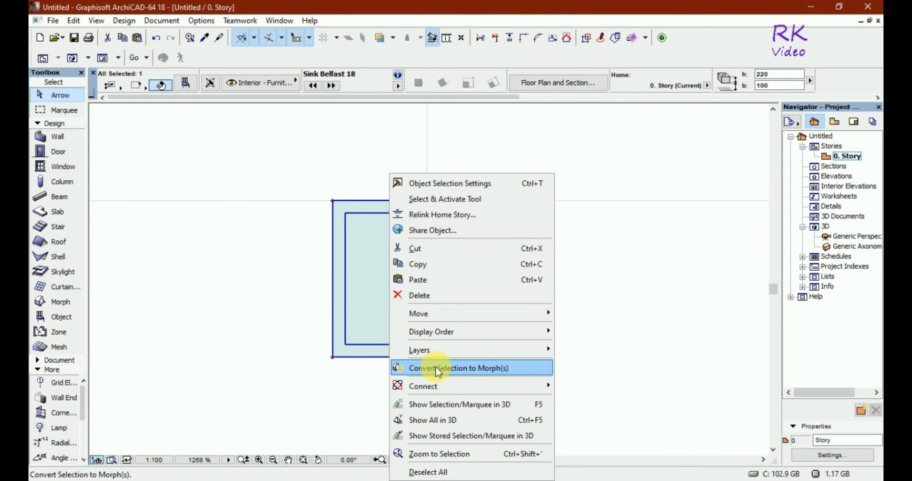
{"action": "left_click", "coordinate": [466, 370]}
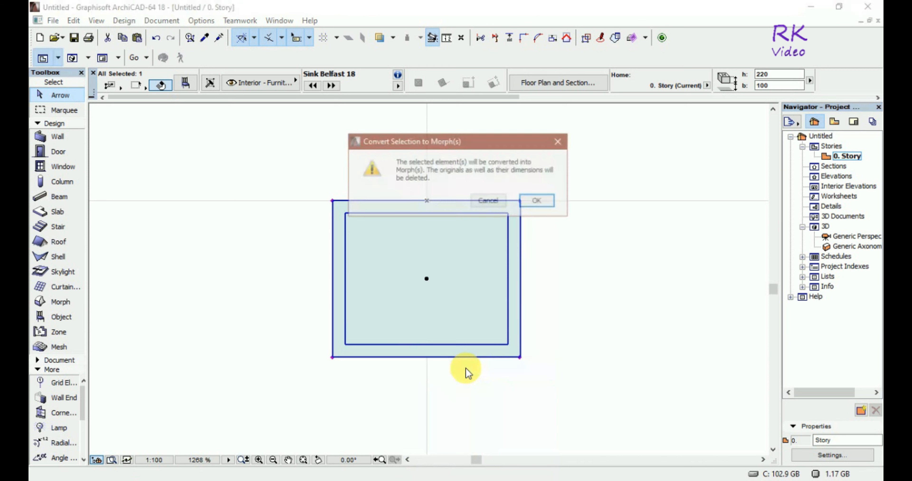
{"action": "left_click", "coordinate": [538, 202]}
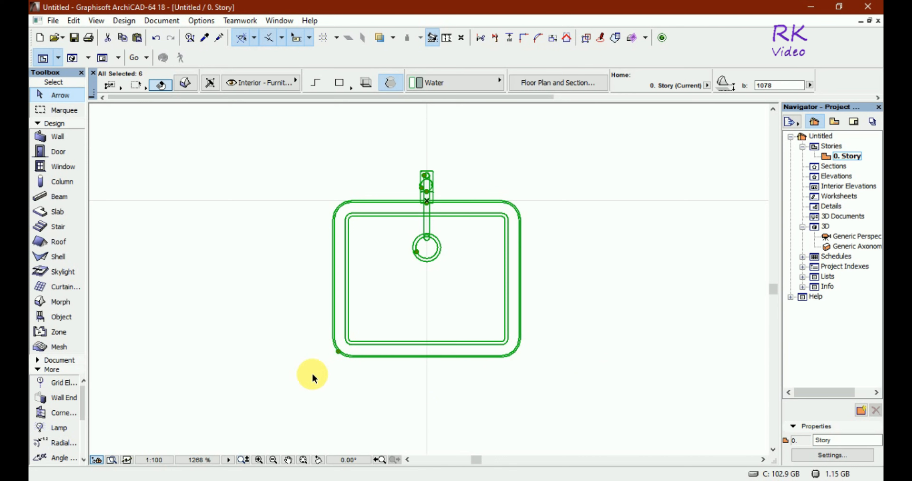
Step: Suspend grouping for the converted sink and select only the basin morph, leaving out the faucet parts
{"action": "left_click", "coordinate": [586, 38]}
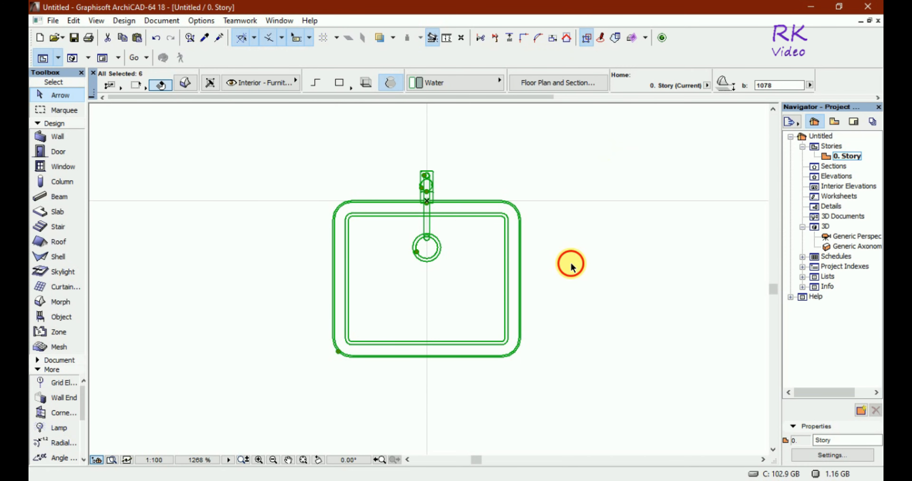
{"action": "left_click", "coordinate": [558, 368]}
{"action": "left_click_drag", "start_coordinate": [316, 319], "coordinate": [552, 392]}
{"action": "left_click", "coordinate": [551, 392]}
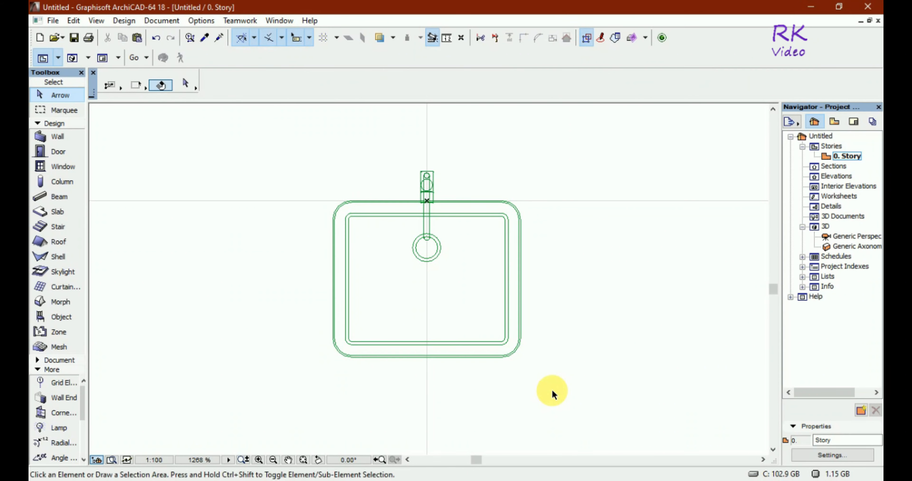
{"action": "left_click_drag", "start_coordinate": [550, 313], "coordinate": [282, 388]}
{"action": "left_click", "coordinate": [283, 388]}
{"action": "left_click", "coordinate": [349, 342]}
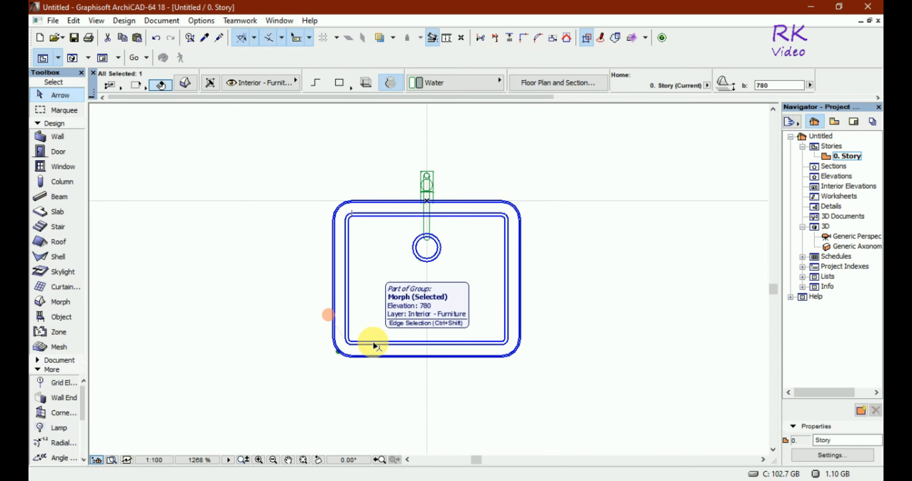
Step: Box Stretch the basin morph by moving its front edge, opposite the faucet, outward by 100
{"action": "left_click", "coordinate": [350, 357]}
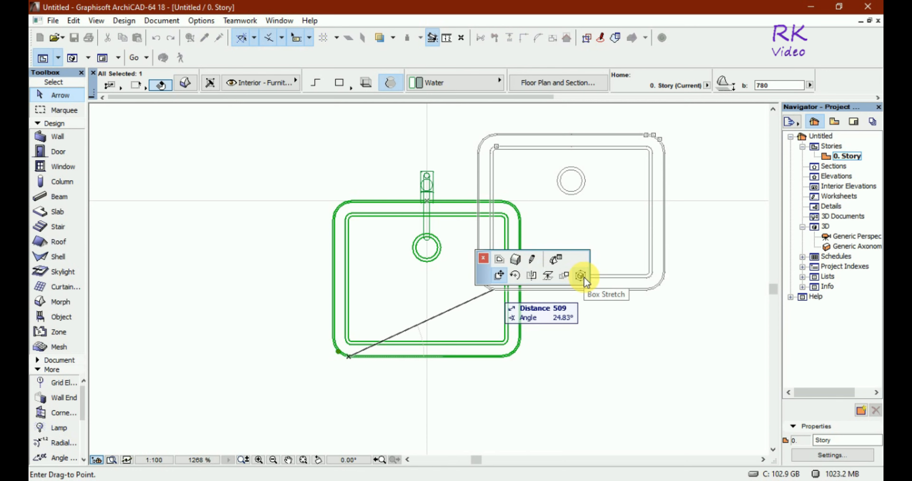
{"action": "left_click", "coordinate": [581, 276]}
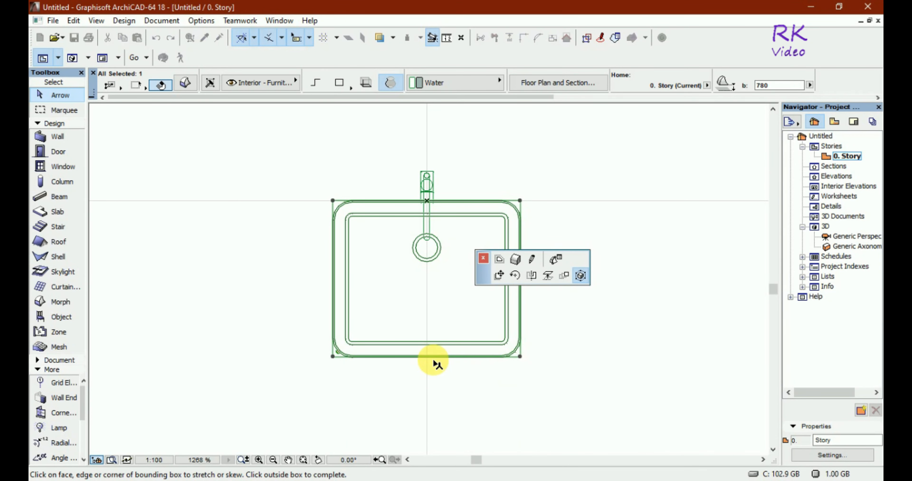
{"action": "left_click", "coordinate": [433, 357]}
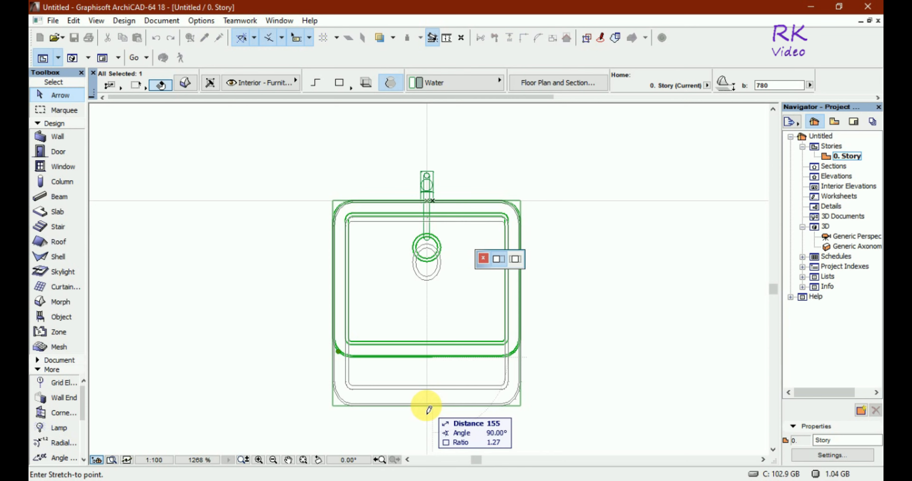
{"action": "type", "text": "100"}
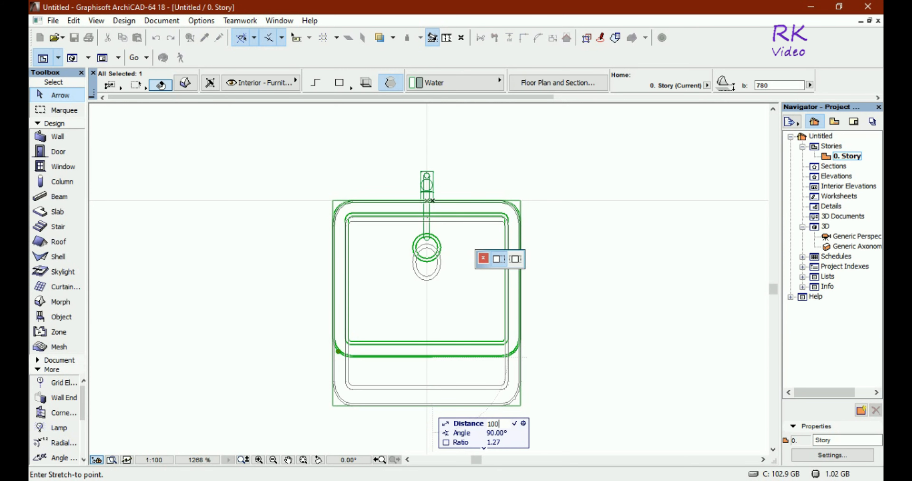
{"action": "key", "text": "Return"}
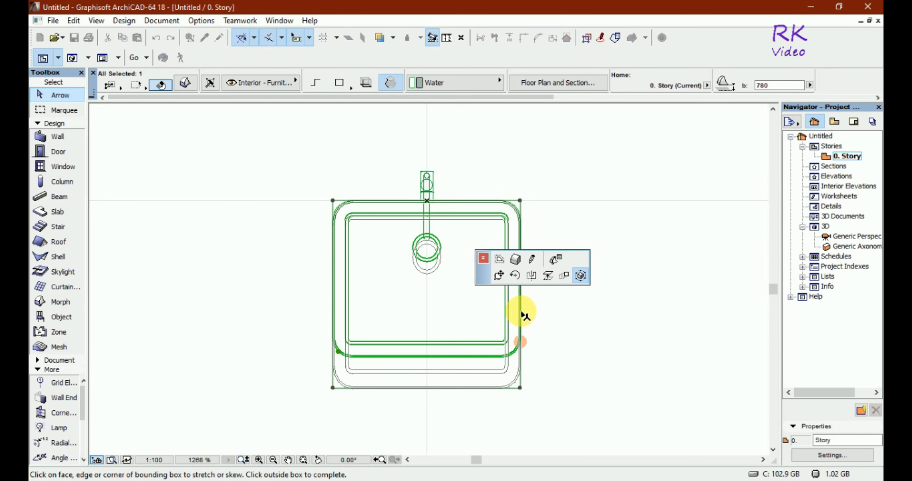
Step: Box Stretch the basin morph by moving each of its two side edges outward by 50, and complete the stretch
{"action": "left_click", "coordinate": [520, 313]}
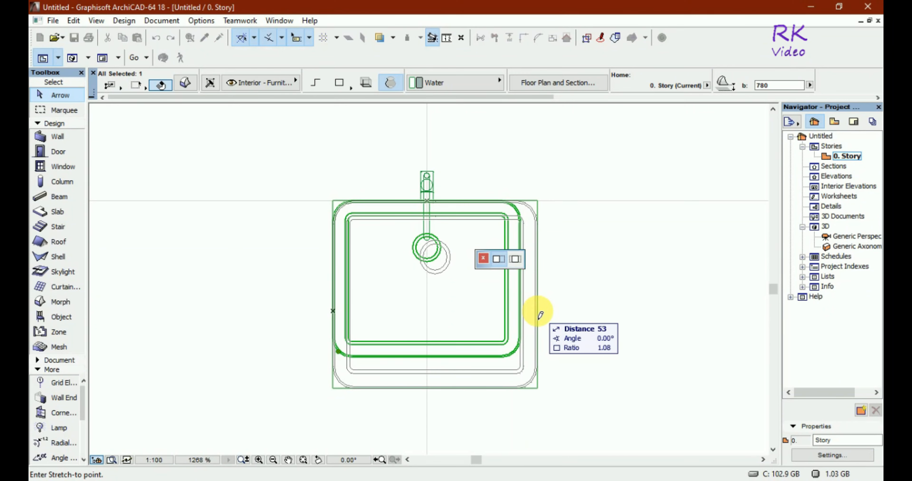
{"action": "type", "text": "50"}
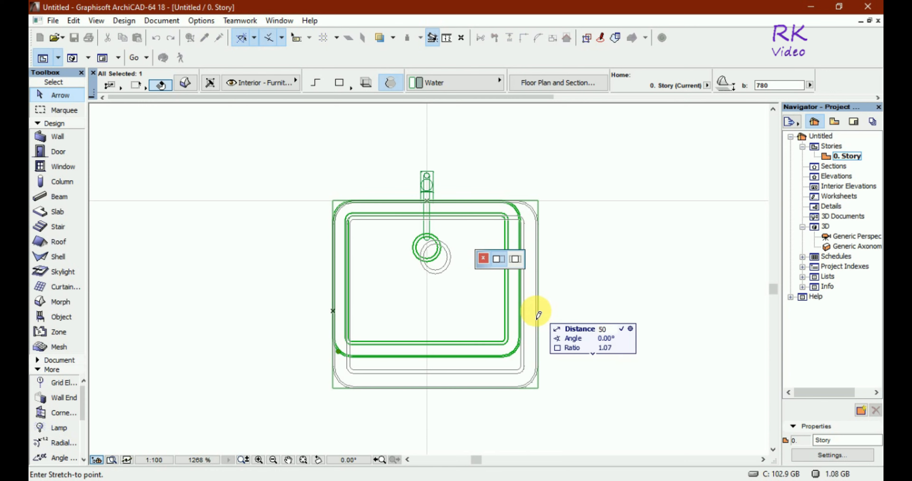
{"action": "key", "text": "Return"}
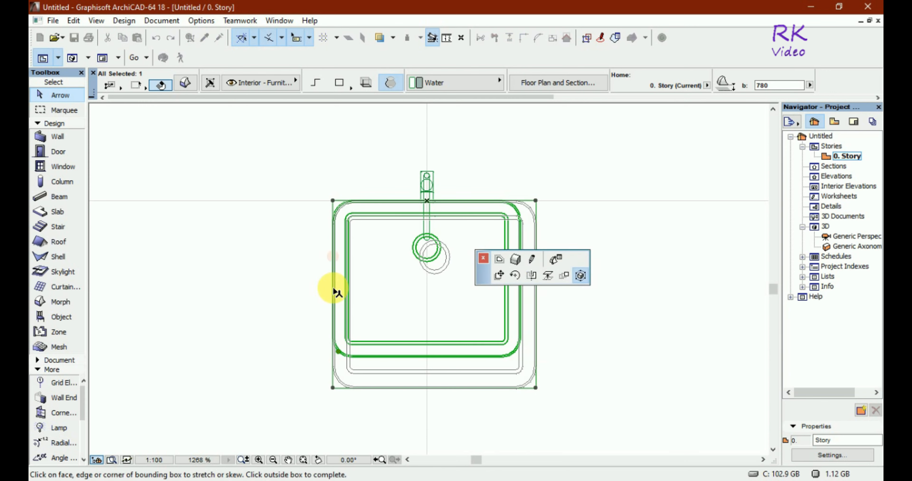
{"action": "left_click", "coordinate": [334, 290]}
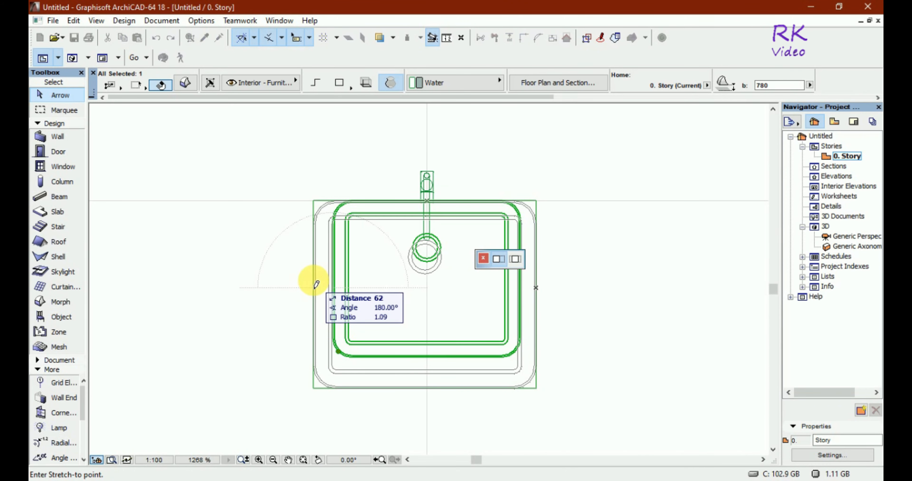
{"action": "type", "text": "50"}
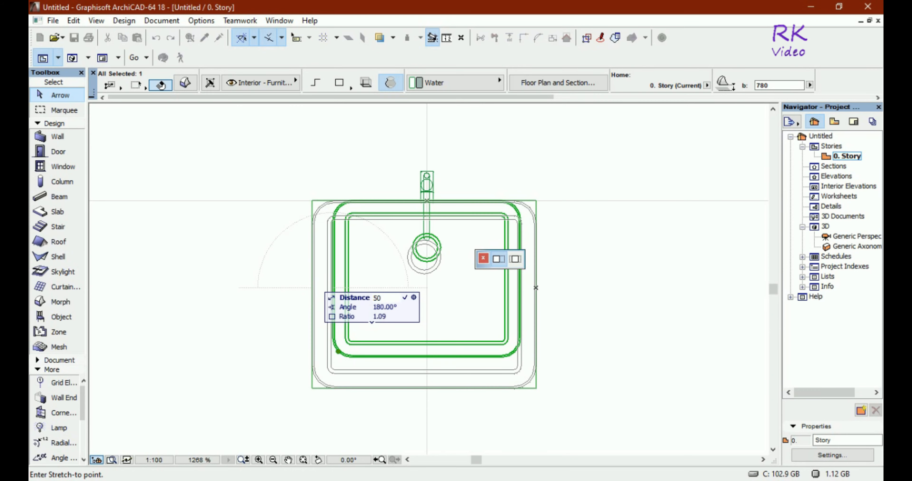
{"action": "left_click", "coordinate": [320, 289]}
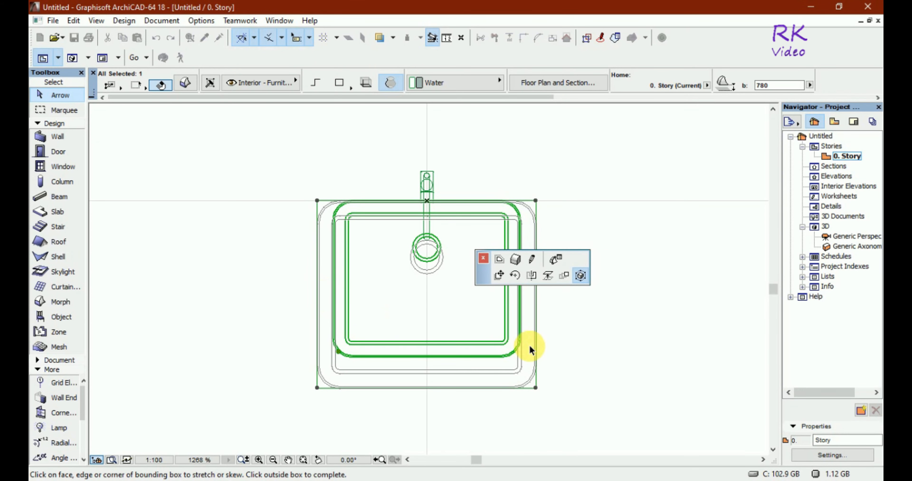
{"action": "left_click", "coordinate": [574, 365]}
{"action": "key", "text": "ctrl+z"}
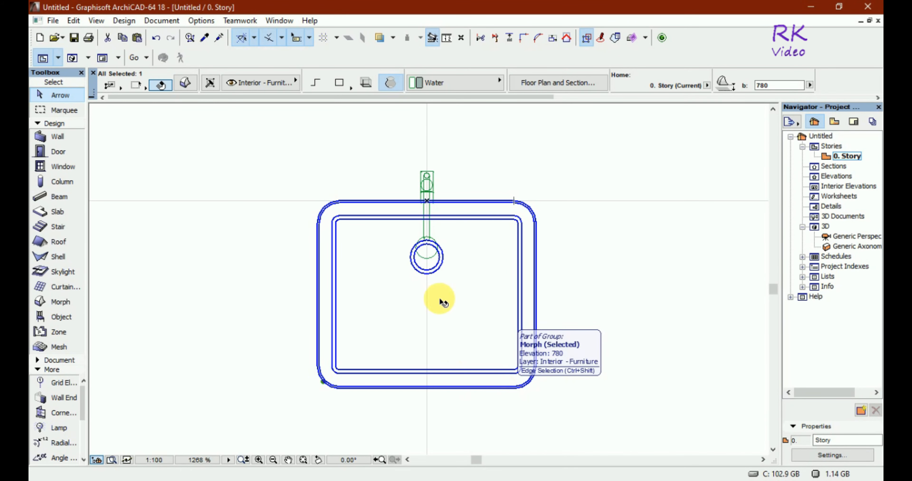
{"action": "left_click", "coordinate": [430, 260]}
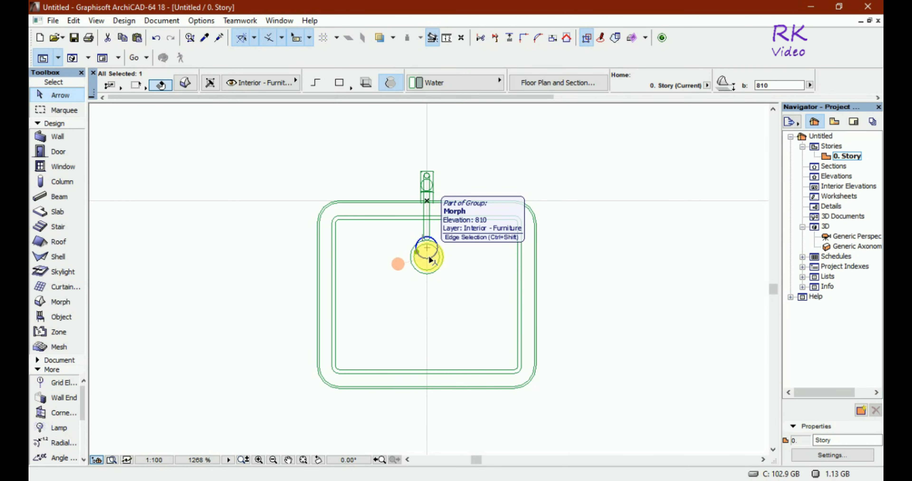
{"action": "left_click", "coordinate": [430, 232], "text": "shift"}
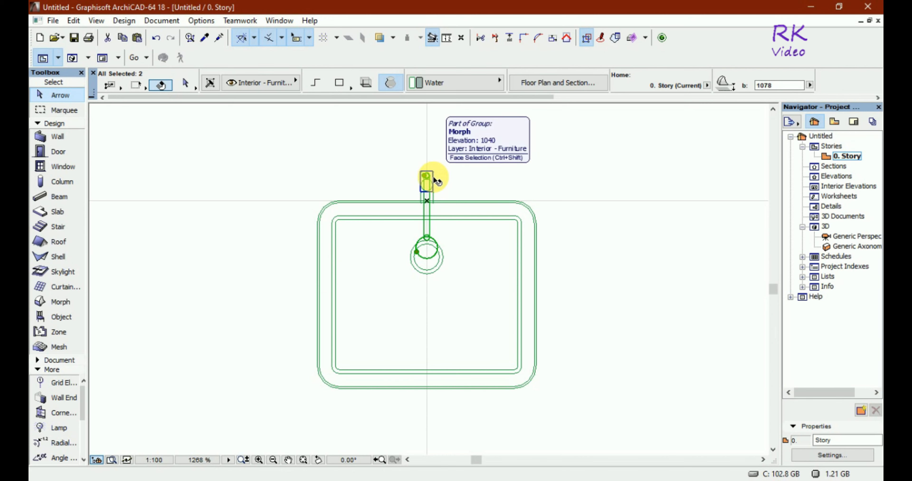
{"action": "left_click", "coordinate": [511, 169]}
{"action": "left_click_drag", "start_coordinate": [386, 148], "coordinate": [453, 313]}
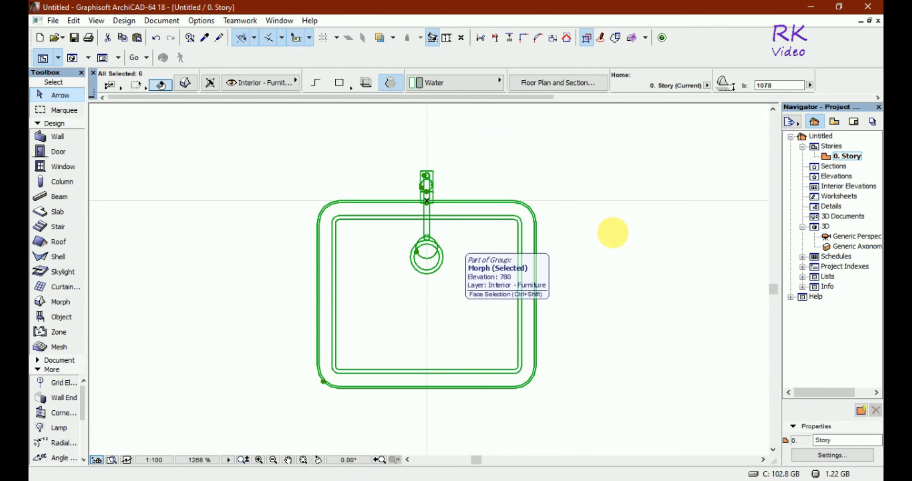
{"action": "left_click", "coordinate": [584, 233]}
{"action": "left_click_drag", "start_coordinate": [467, 147], "coordinate": [396, 312]}
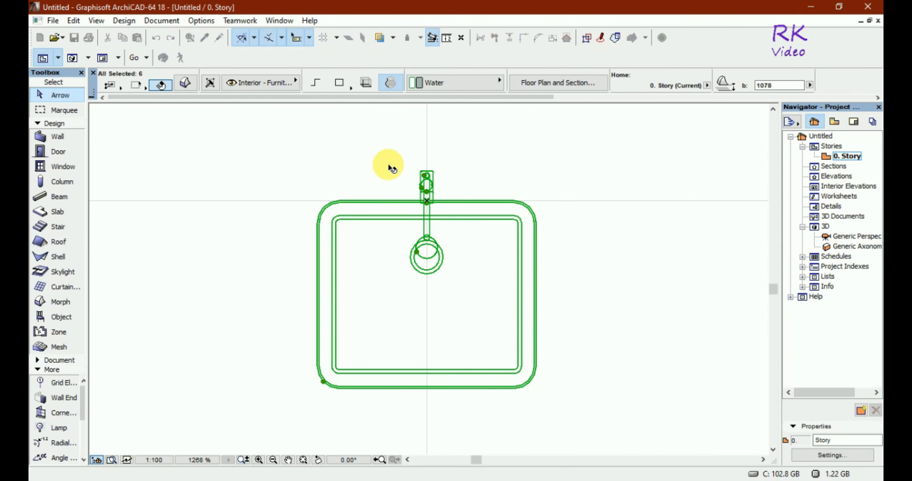
{"action": "left_click", "coordinate": [426, 201]}
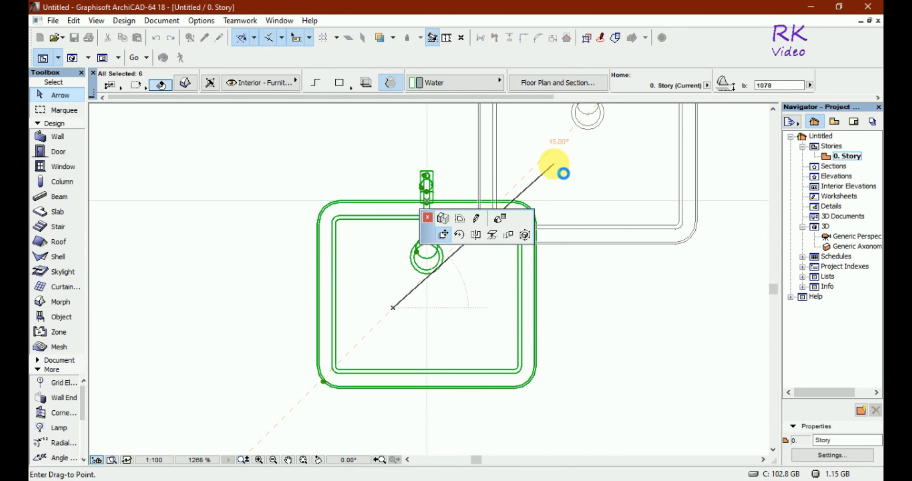
{"action": "left_click", "coordinate": [554, 164]}
{"action": "left_click", "coordinate": [467, 158]}
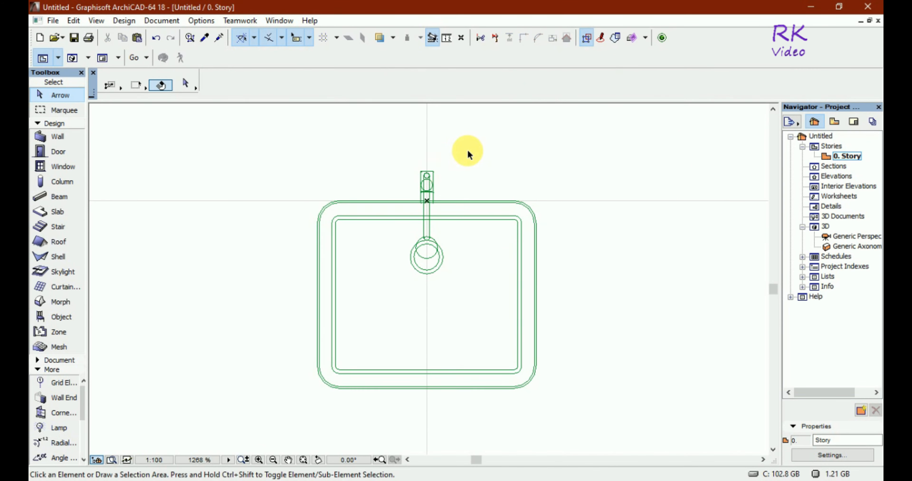
{"action": "left_click", "coordinate": [595, 327]}
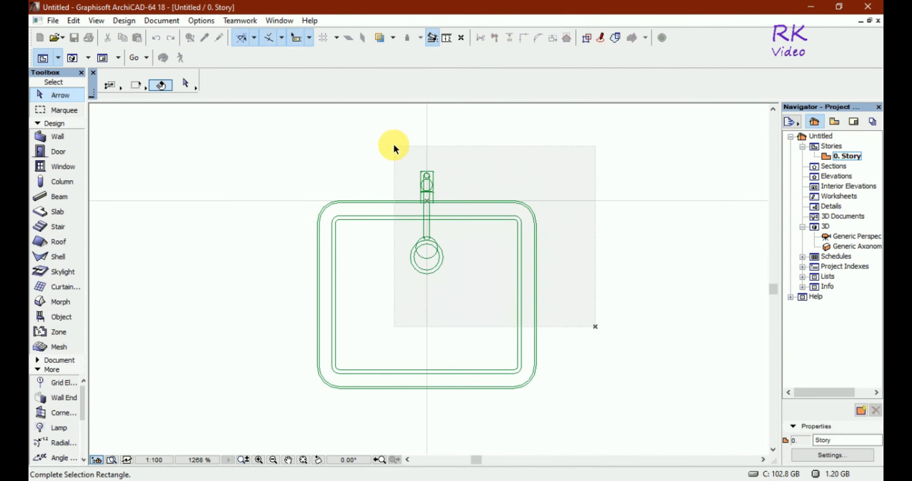
{"action": "left_click", "coordinate": [394, 148]}
{"action": "left_click", "coordinate": [393, 142]}
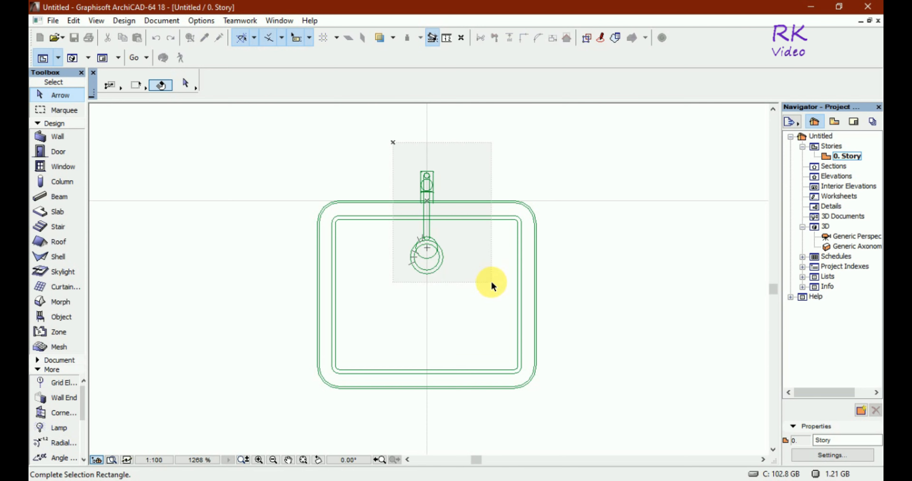
{"action": "key", "text": "Escape"}
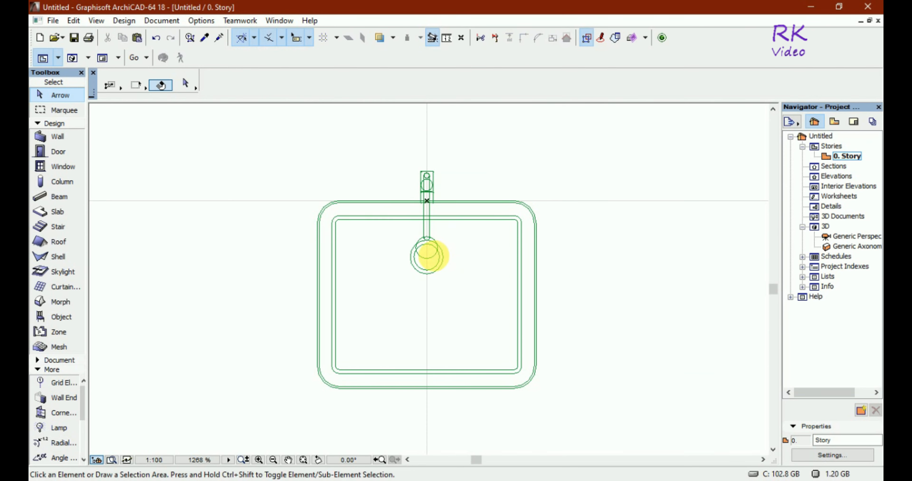
Step: Select the five faucet morphs on the floor plan, leaving out the basin morph
{"action": "left_click", "coordinate": [433, 253]}
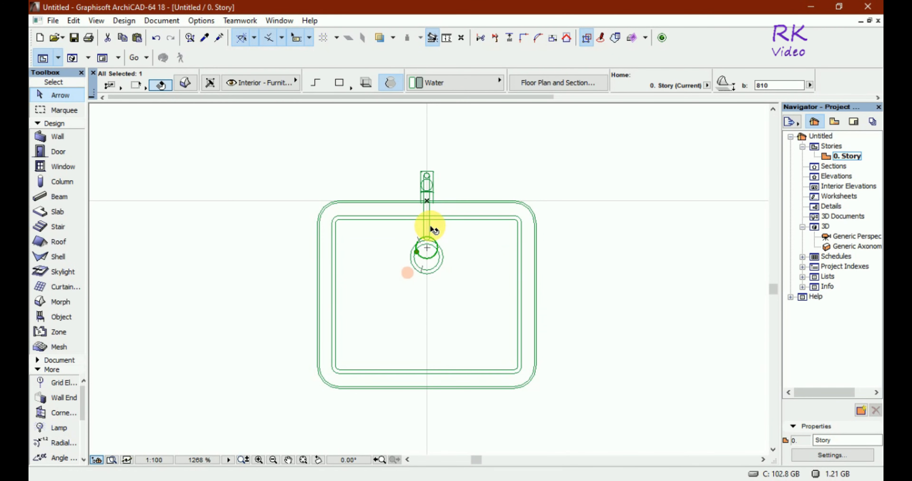
{"action": "left_click", "coordinate": [429, 216], "text": "shift"}
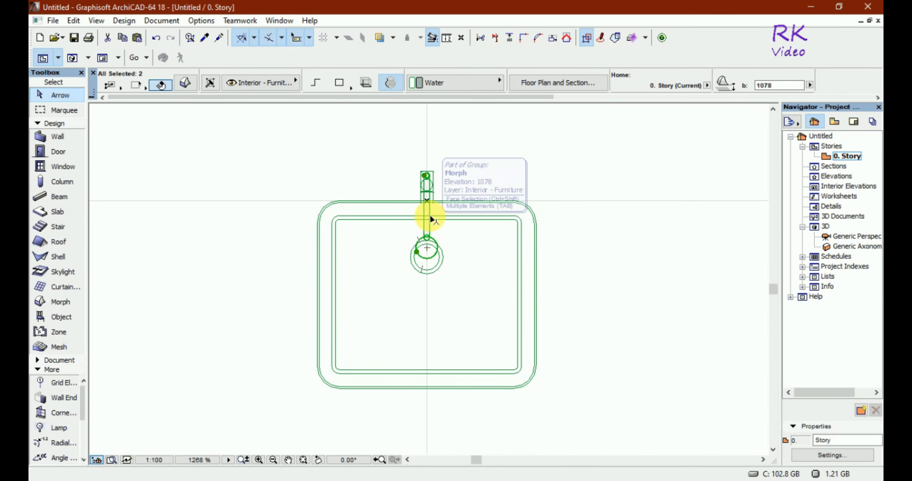
{"action": "left_click", "coordinate": [435, 189], "text": "shift"}
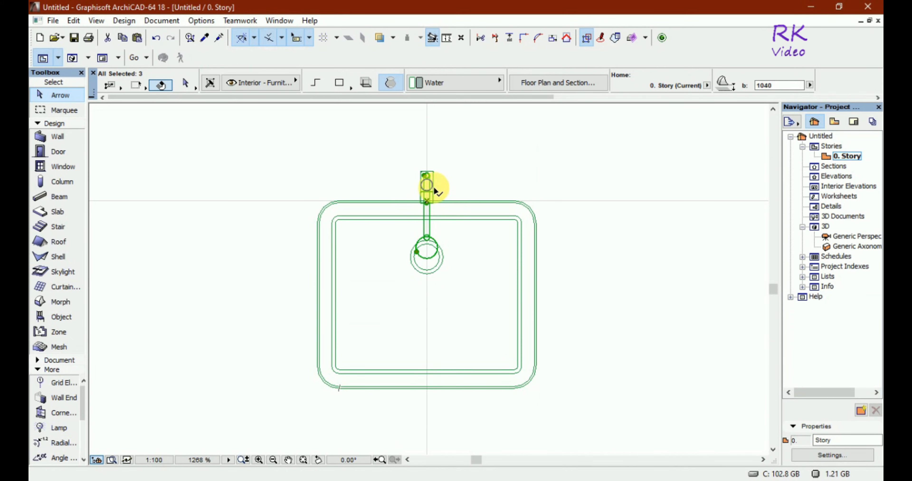
{"action": "left_click", "coordinate": [429, 178], "text": "shift"}
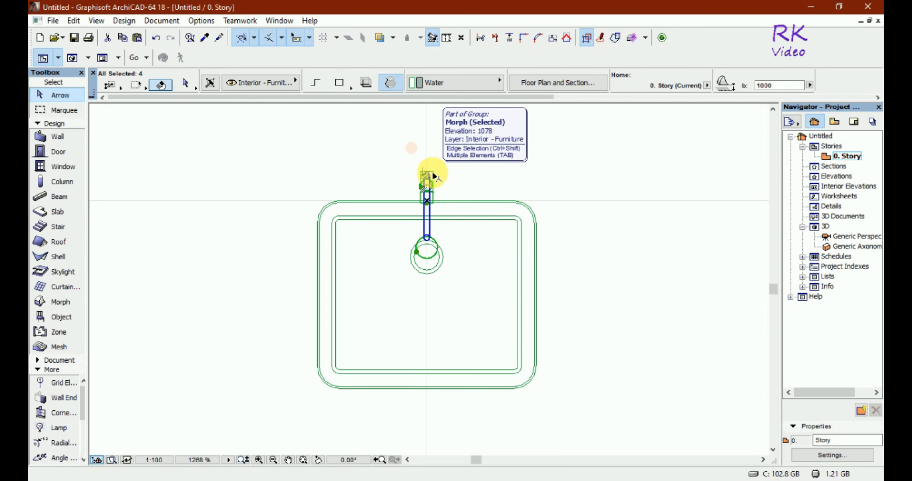
{"action": "left_click", "coordinate": [439, 176], "text": "shift"}
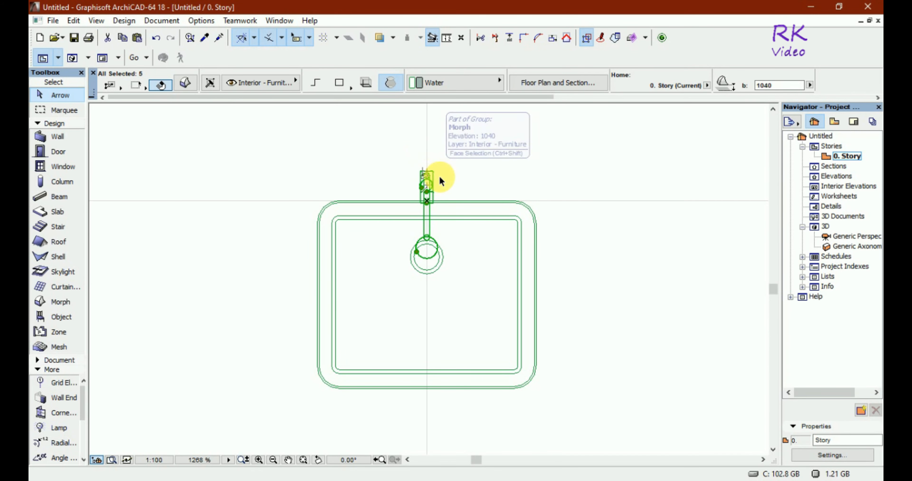
{"action": "scroll", "coordinate": [439, 175], "scroll_direction": "up", "scroll_amount": 2}
{"action": "scroll", "coordinate": [416, 183], "scroll_direction": "up", "scroll_amount": 7}
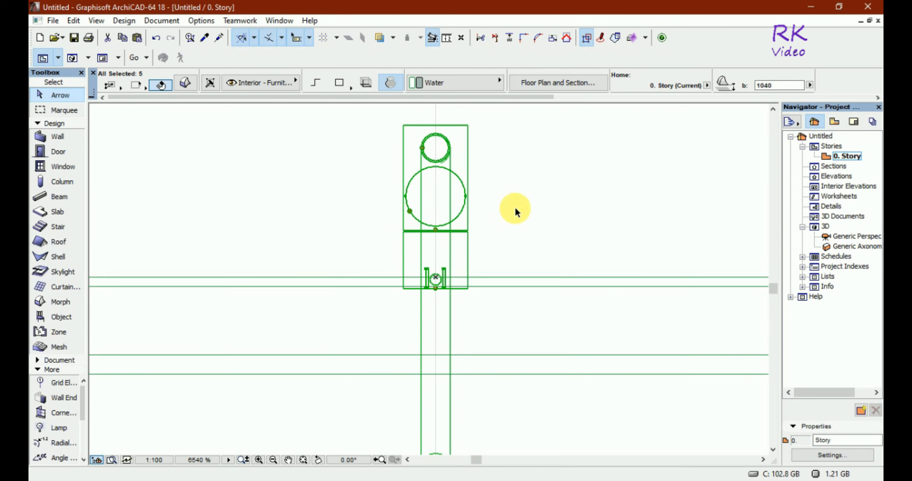
{"action": "scroll", "coordinate": [413, 171], "scroll_direction": "down", "scroll_amount": 4}
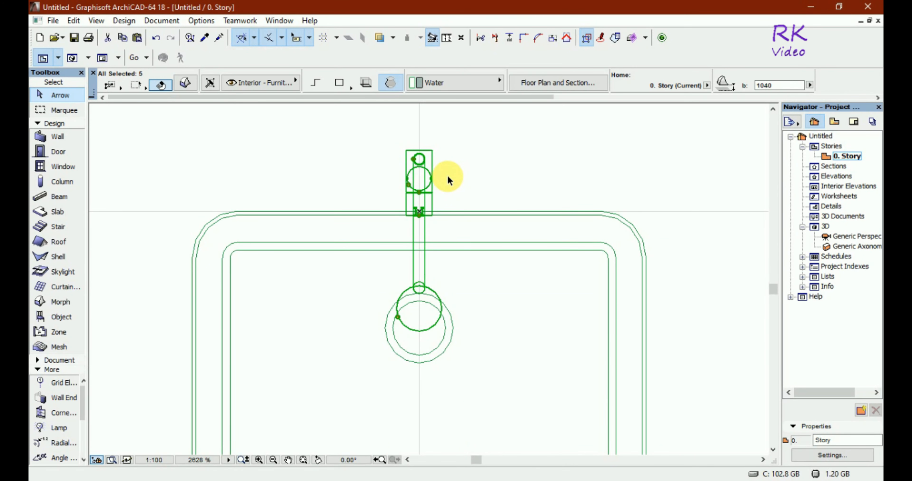
Step: Resize the selected faucet morphs graphically from the midpoint of their back edge, enlarging them until their front end reaches the drain ring's front edge
{"action": "key", "text": "ctrl+k"}
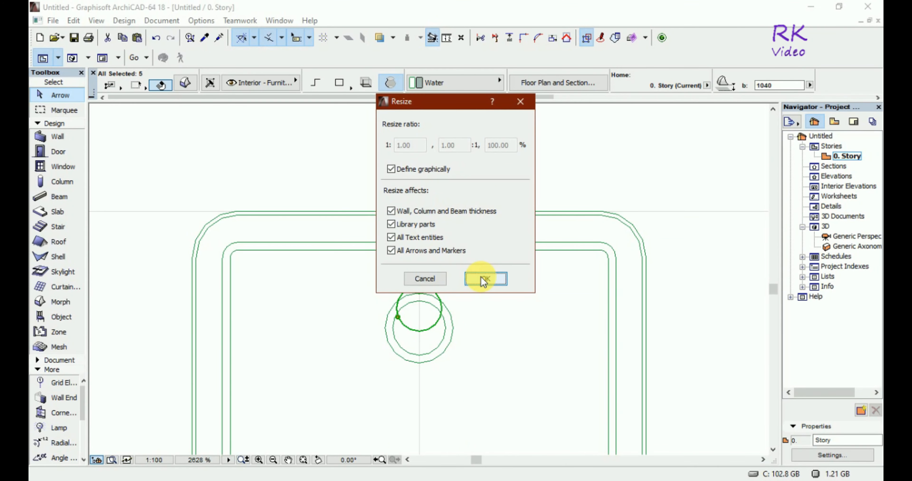
{"action": "left_click", "coordinate": [486, 279]}
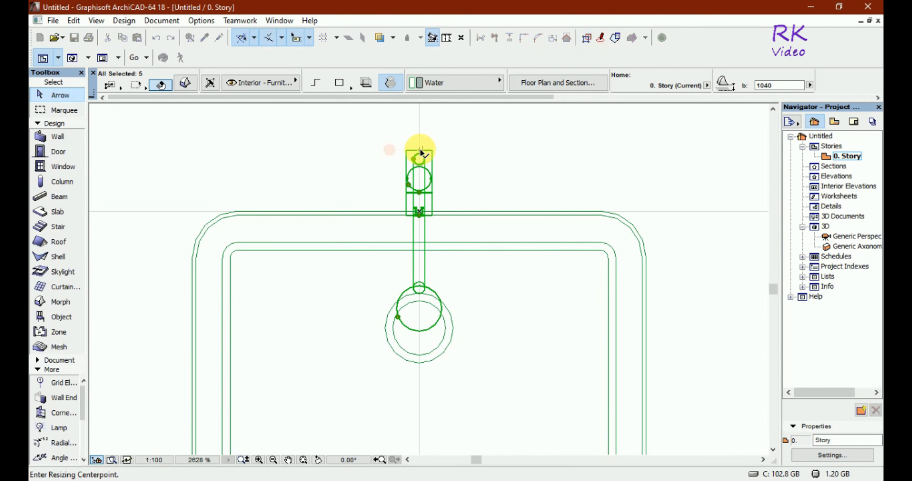
{"action": "scroll", "coordinate": [420, 150], "scroll_direction": "up", "scroll_amount": 3}
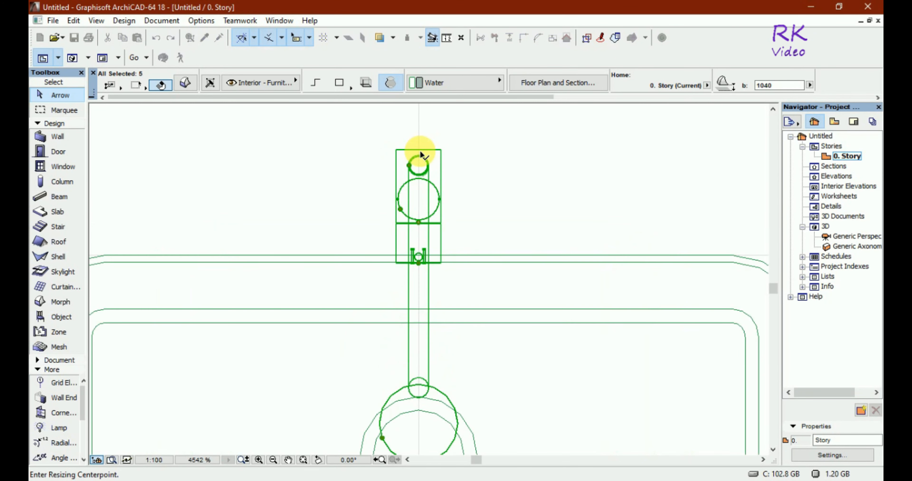
{"action": "left_click", "coordinate": [419, 150]}
{"action": "scroll", "coordinate": [419, 150], "scroll_direction": "down", "scroll_amount": 3}
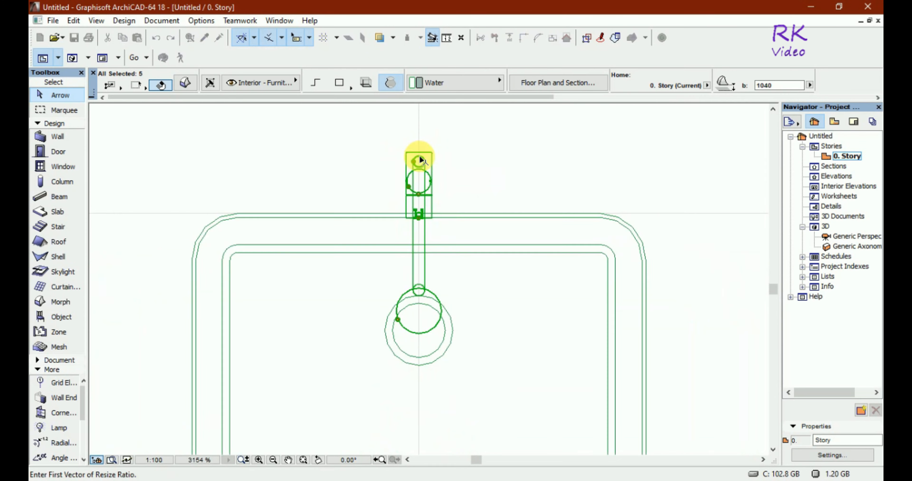
{"action": "left_click", "coordinate": [420, 334]}
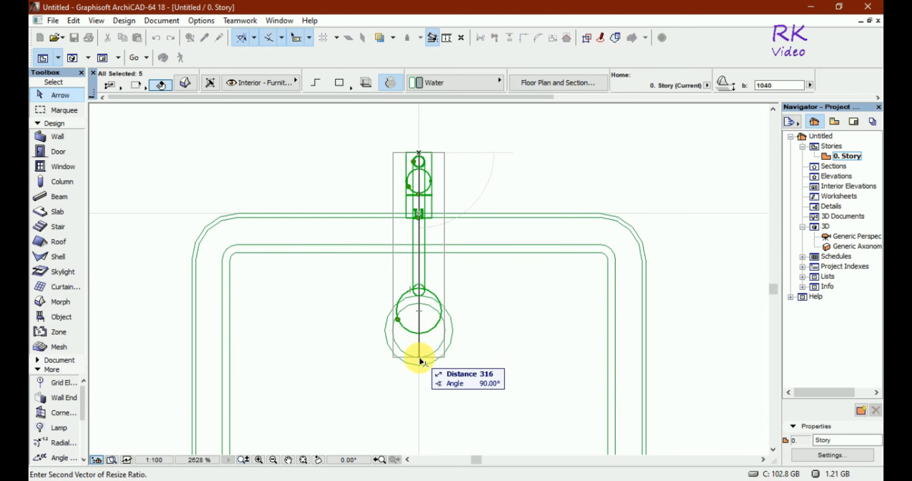
{"action": "left_click", "coordinate": [420, 366]}
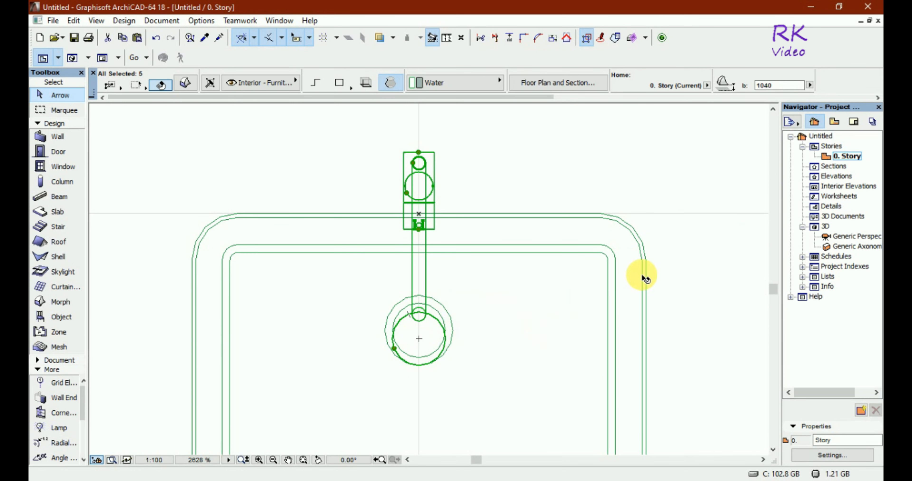
{"action": "left_click", "coordinate": [691, 258]}
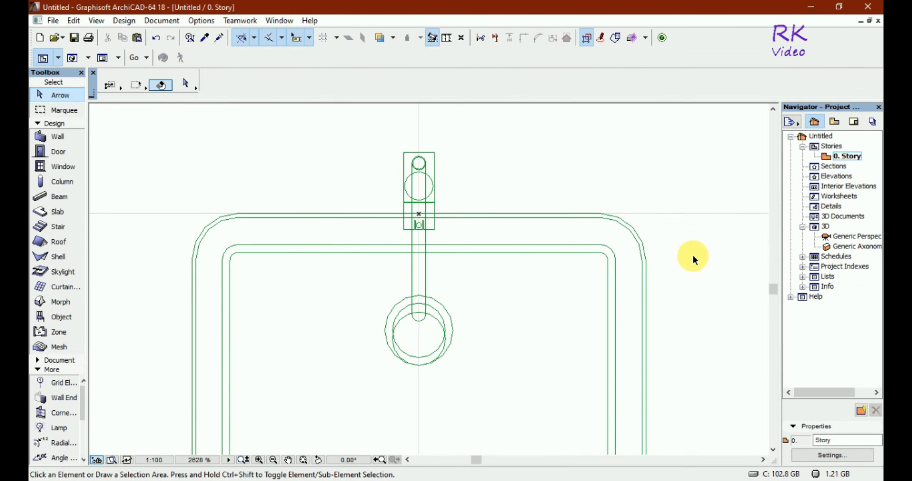
Step: Show the reshaped sink in the 3D generic axonometry and orbit to inspect the basin and faucet from above
{"action": "scroll", "coordinate": [418, 157], "scroll_direction": "down", "scroll_amount": 4}
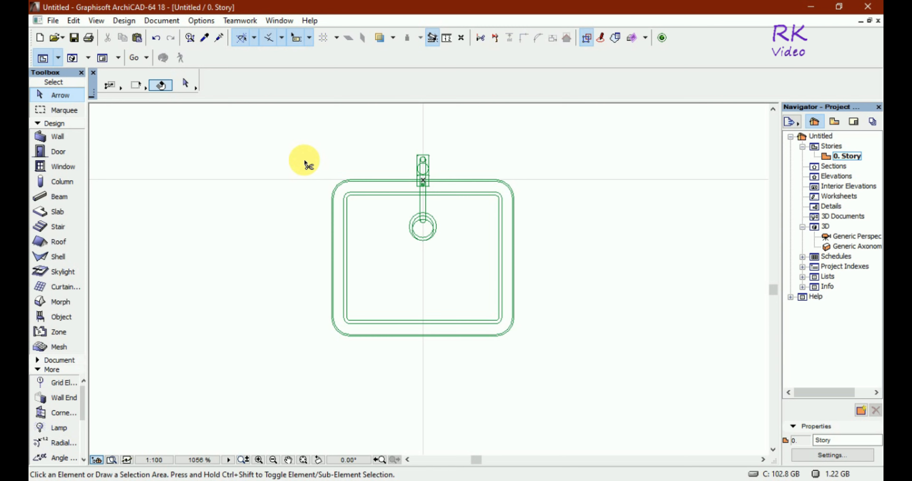
{"action": "key", "text": "F3"}
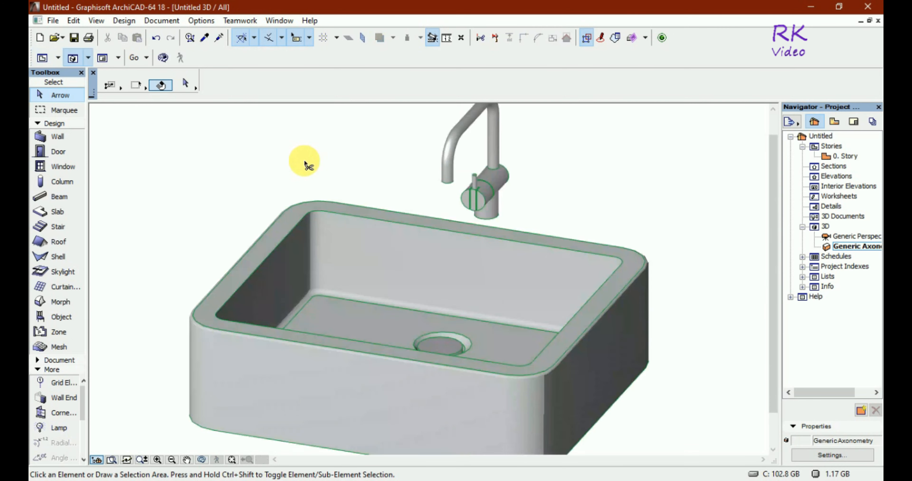
{"action": "scroll", "coordinate": [435, 209], "scroll_direction": "down", "scroll_amount": 2}
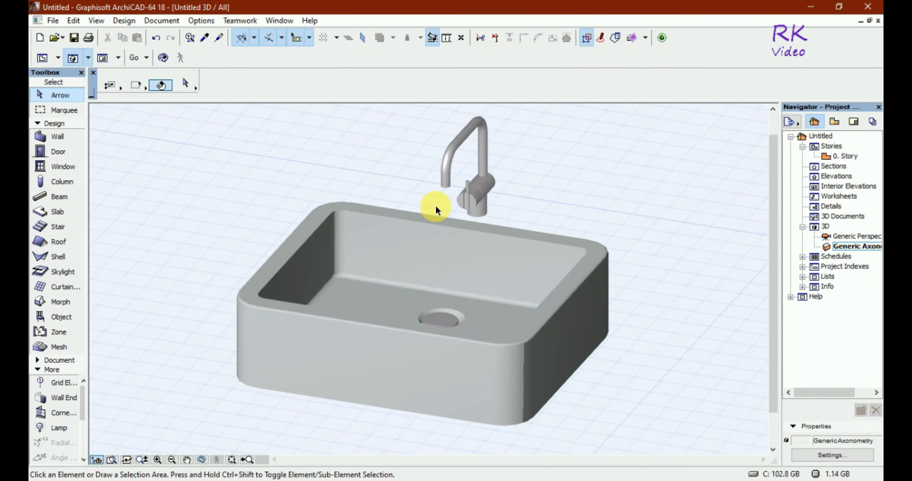
{"action": "scroll", "coordinate": [437, 209], "scroll_direction": "down", "scroll_amount": 1}
{"action": "middle_click_drag", "start_coordinate": [592, 349], "coordinate": [535, 379], "text": "shift"}
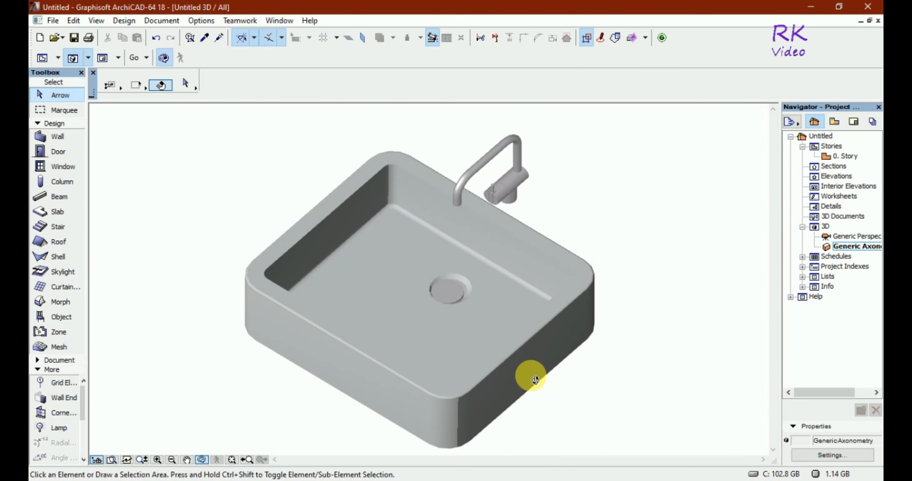
{"action": "left_click_drag", "start_coordinate": [535, 379], "coordinate": [536, 379]}
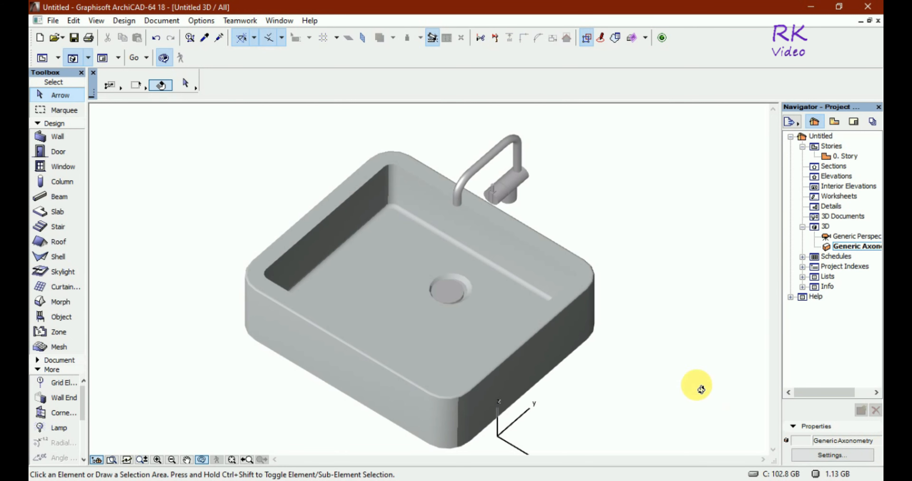
Step: Select the basin morph and orbit the axonometric view to inspect the basin's underside and its top
{"action": "left_click", "coordinate": [568, 316]}
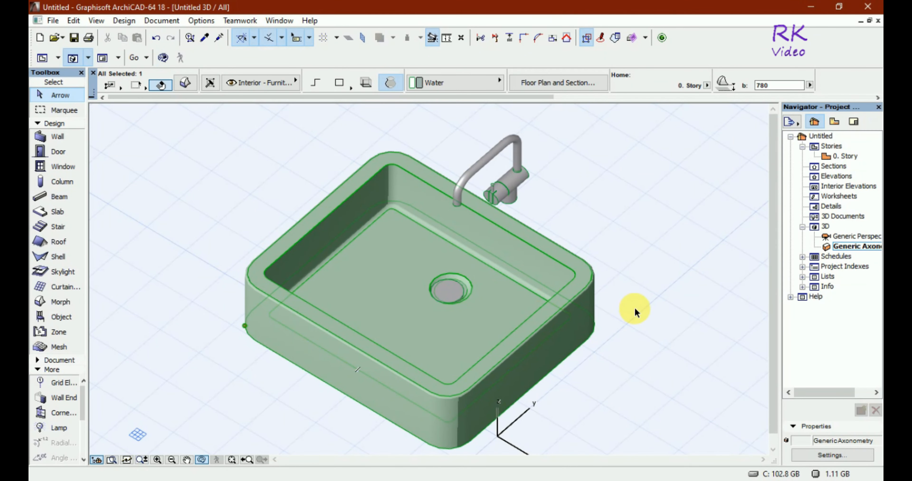
{"action": "key", "text": "o"}
{"action": "left_click_drag", "start_coordinate": [636, 362], "coordinate": [642, 182]}
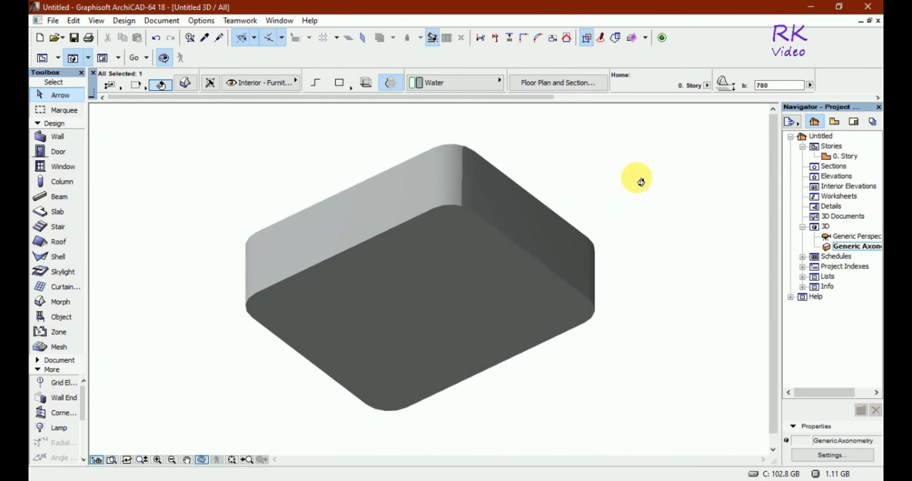
{"action": "key", "text": "Escape"}
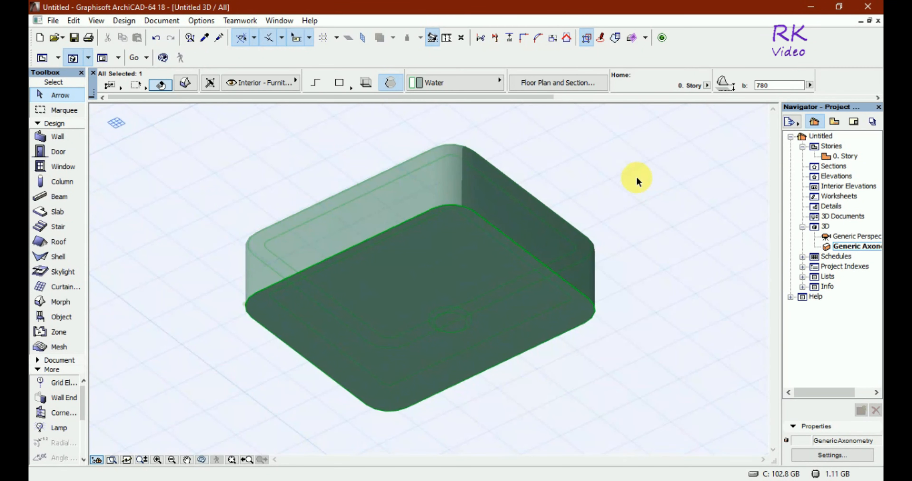
{"action": "mouse_move", "coordinate": [533, 269]}
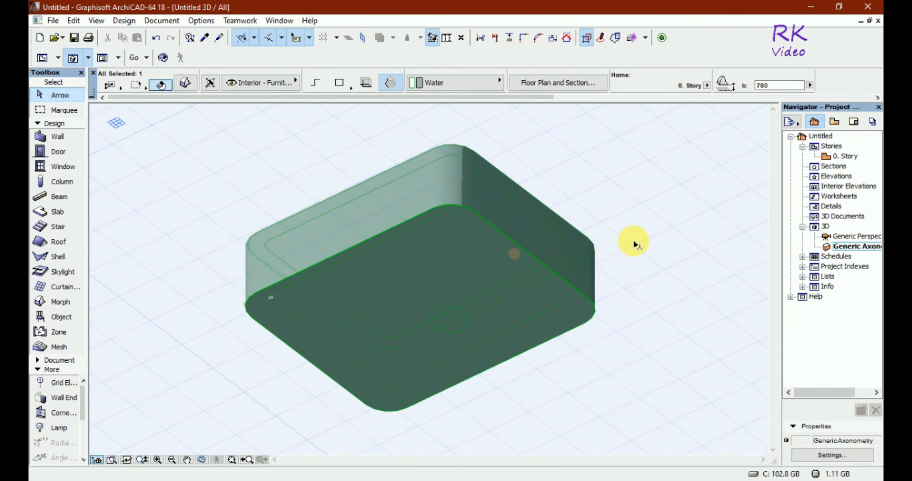
{"action": "key", "text": "o"}
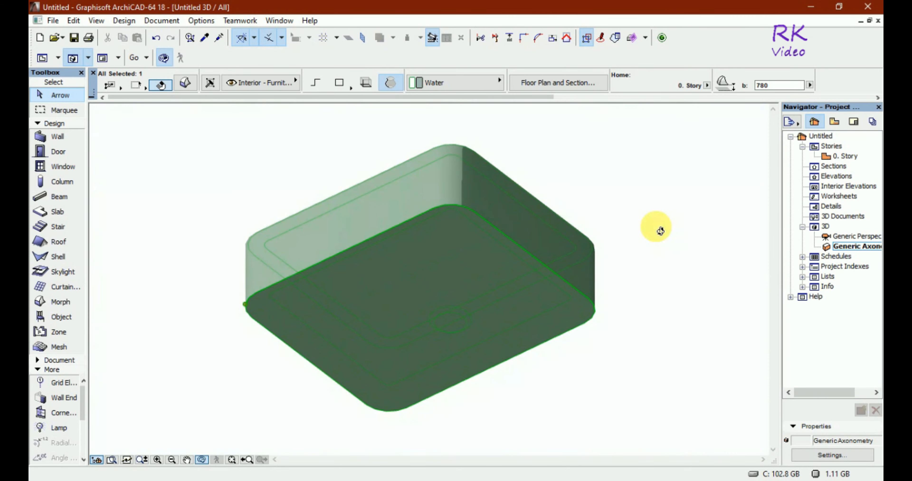
{"action": "left_click_drag", "start_coordinate": [646, 268], "coordinate": [659, 309]}
{"action": "key", "text": "Escape"}
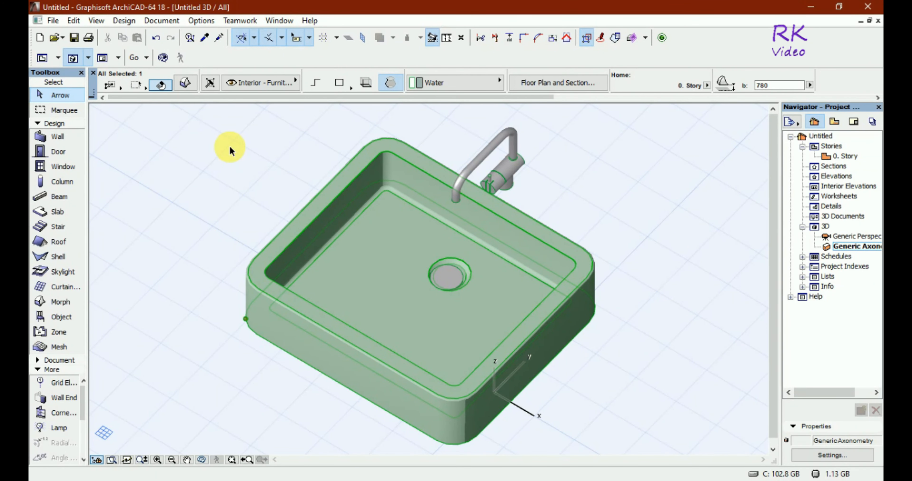
Step: Change the selected basin morph's building material to Sand and deselect the morph
{"action": "left_click", "coordinate": [189, 82]}
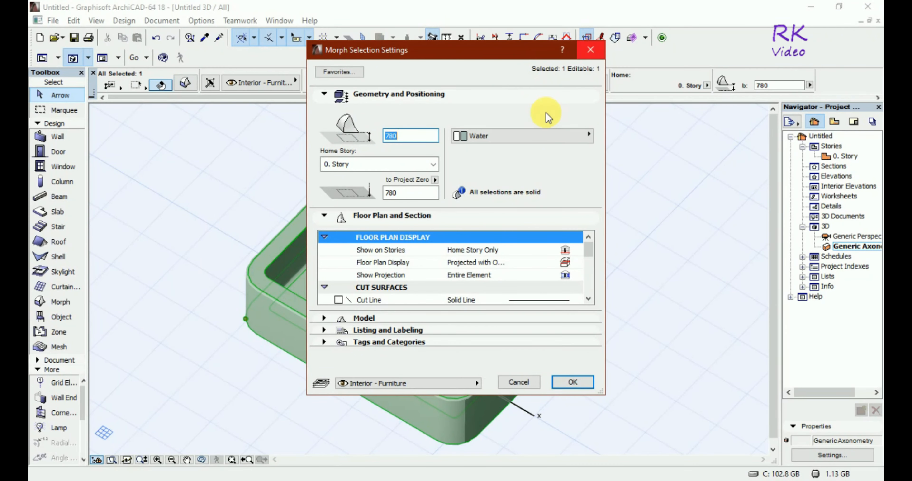
{"action": "left_click", "coordinate": [552, 133]}
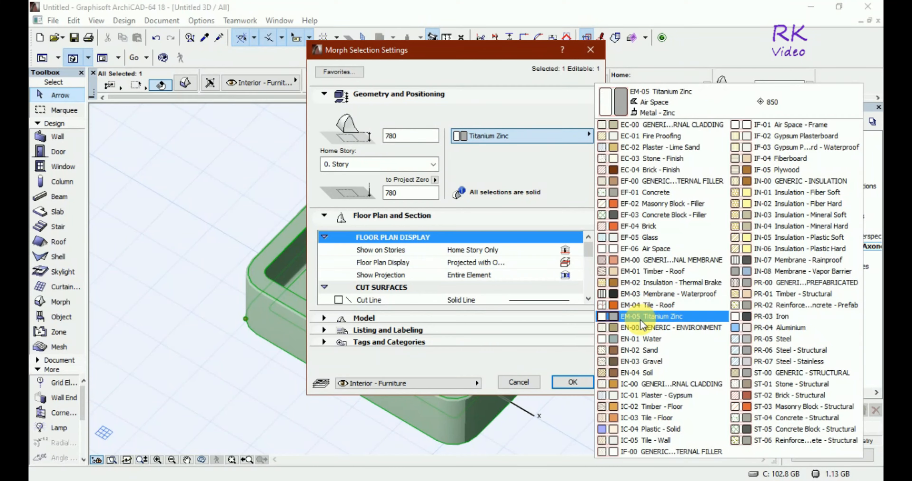
{"action": "left_click", "coordinate": [646, 351]}
{"action": "left_click", "coordinate": [585, 380]}
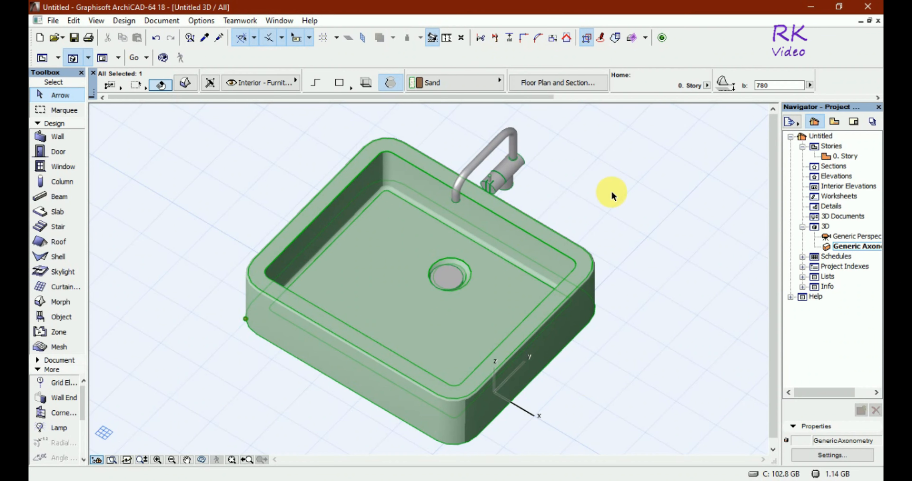
{"action": "key", "text": "Escape"}
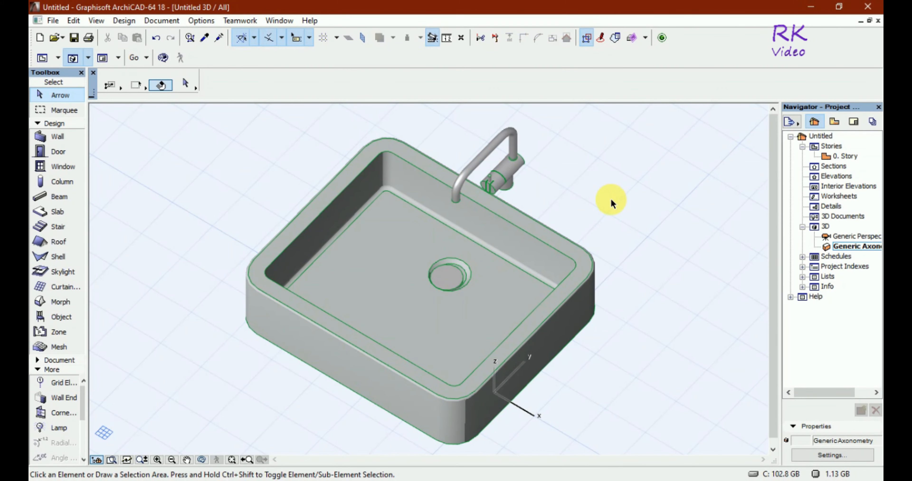
Step: Reselect the basin morph and assign the Sand building material again
{"action": "left_click", "coordinate": [592, 273]}
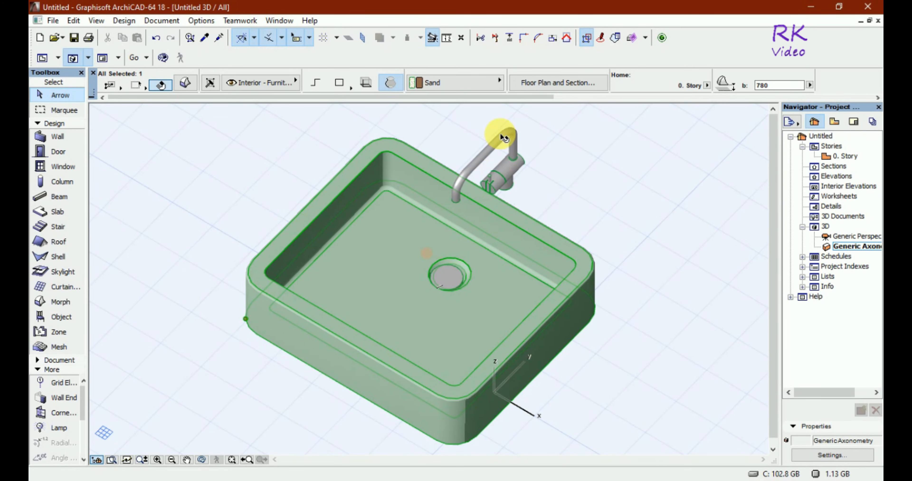
{"action": "left_click", "coordinate": [477, 93]}
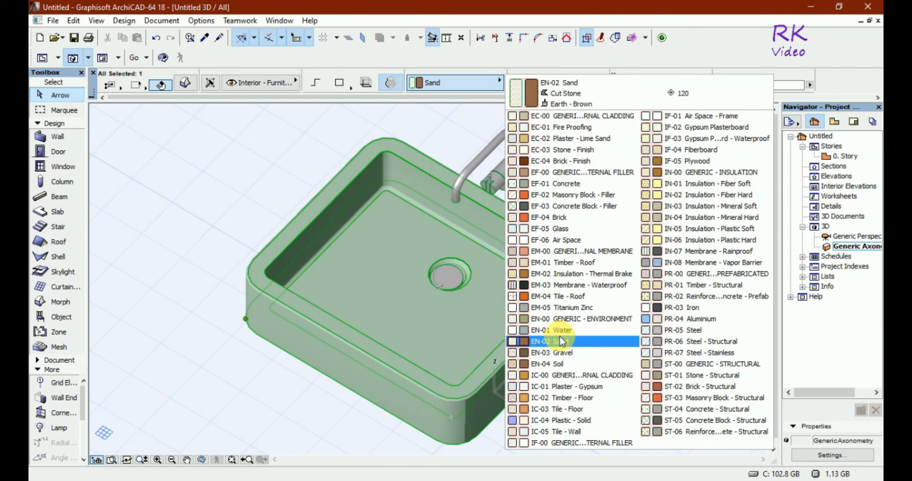
{"action": "left_click", "coordinate": [559, 344]}
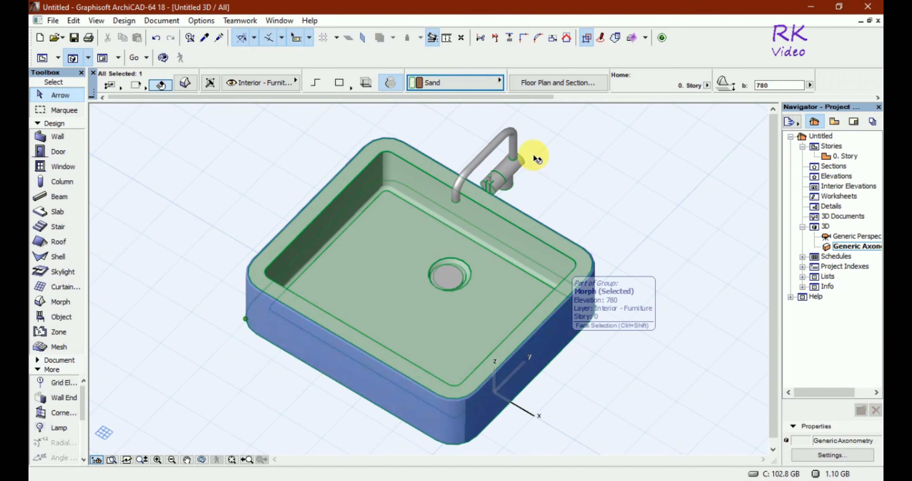
Step: Set the basin morph's override surface to Paint - Sand Beige and deselect the morph
{"action": "left_click", "coordinate": [186, 86]}
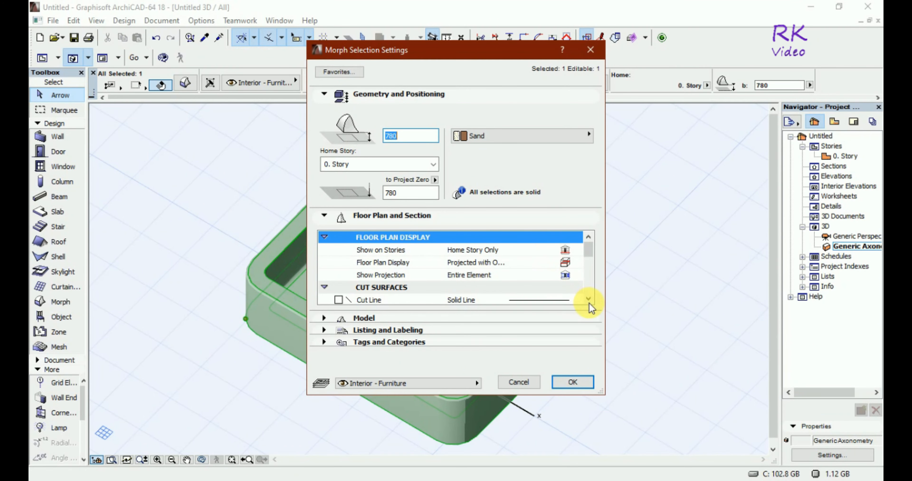
{"action": "left_click", "coordinate": [323, 317]}
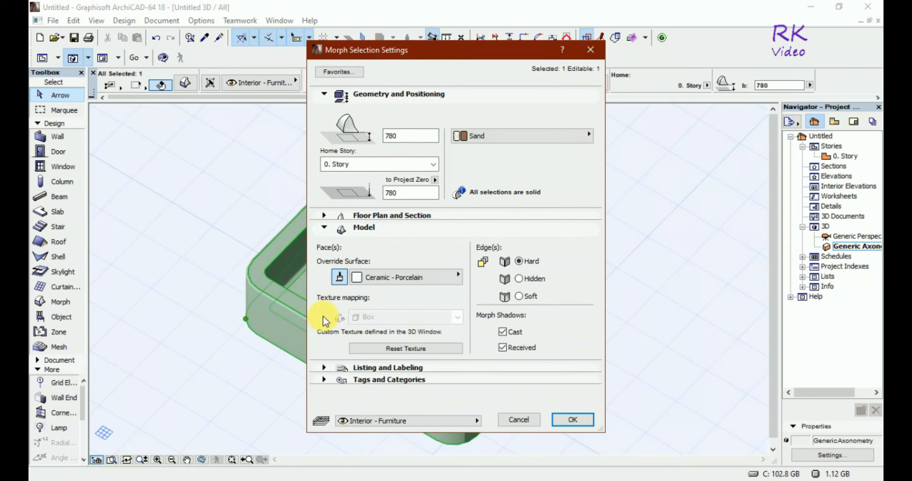
{"action": "left_click", "coordinate": [458, 276]}
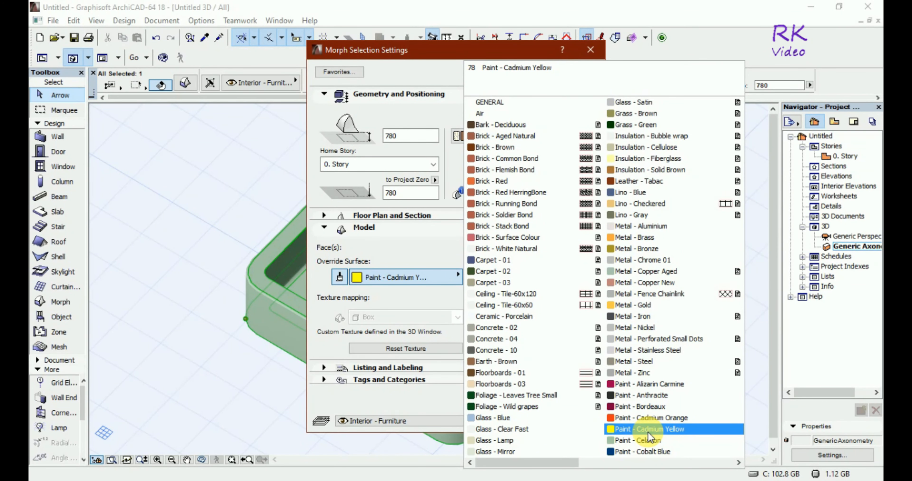
{"action": "scroll", "coordinate": [648, 431], "scroll_direction": "down", "scroll_amount": 2}
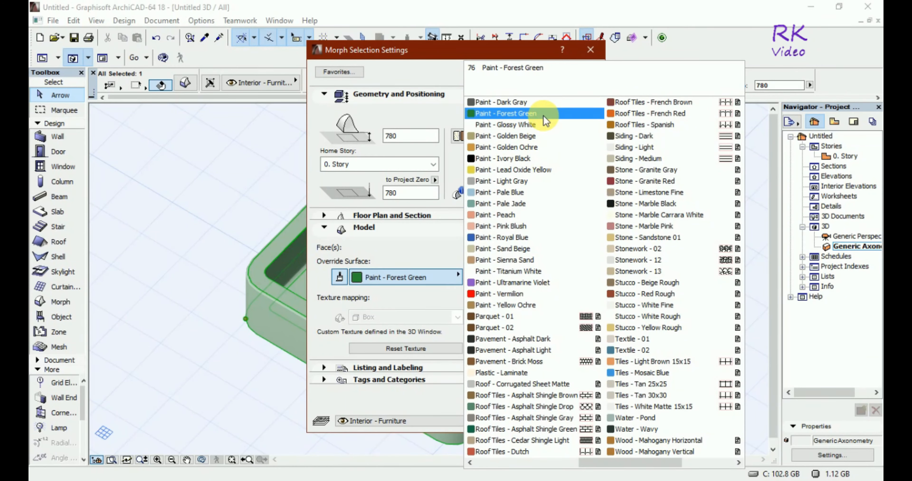
{"action": "left_click", "coordinate": [535, 249]}
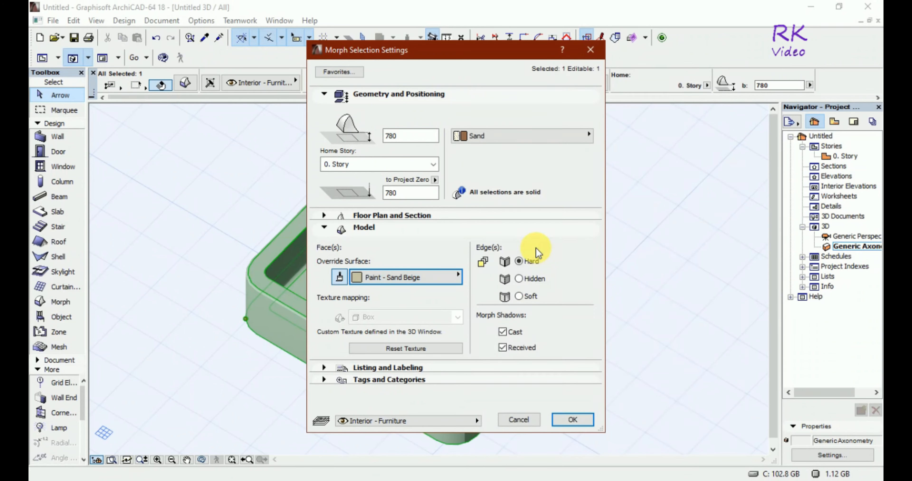
{"action": "left_click", "coordinate": [572, 419]}
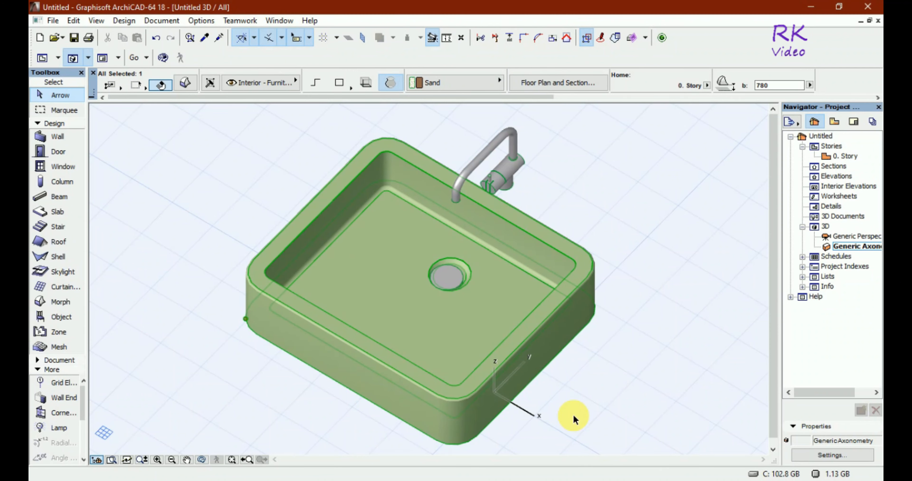
{"action": "left_click", "coordinate": [613, 360]}
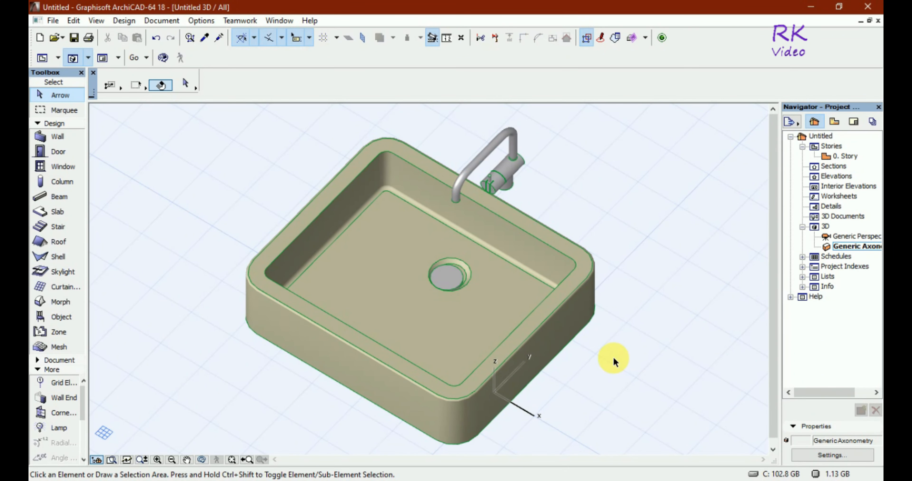
Step: Select the basin morph again and set its override surface to Paint - Ultramarine Violet
{"action": "key", "text": "o"}
{"action": "left_click_drag", "start_coordinate": [615, 322], "coordinate": [624, 361]}
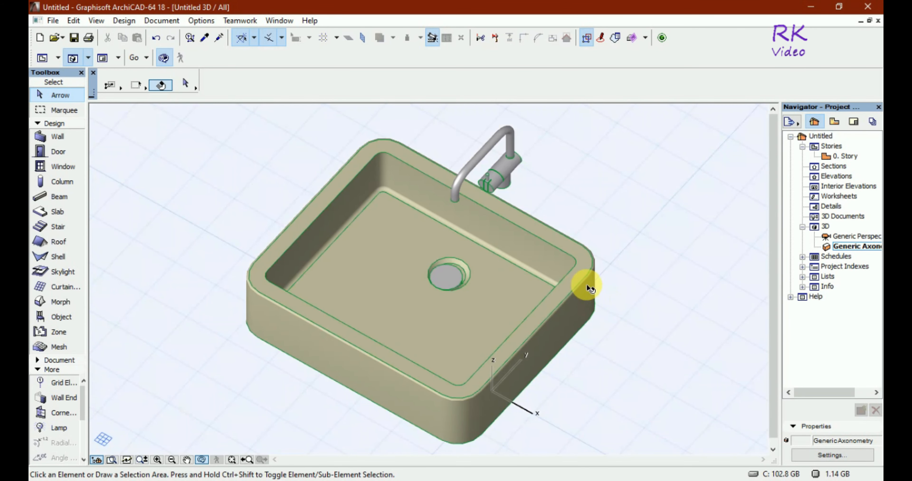
{"action": "left_click", "coordinate": [583, 285]}
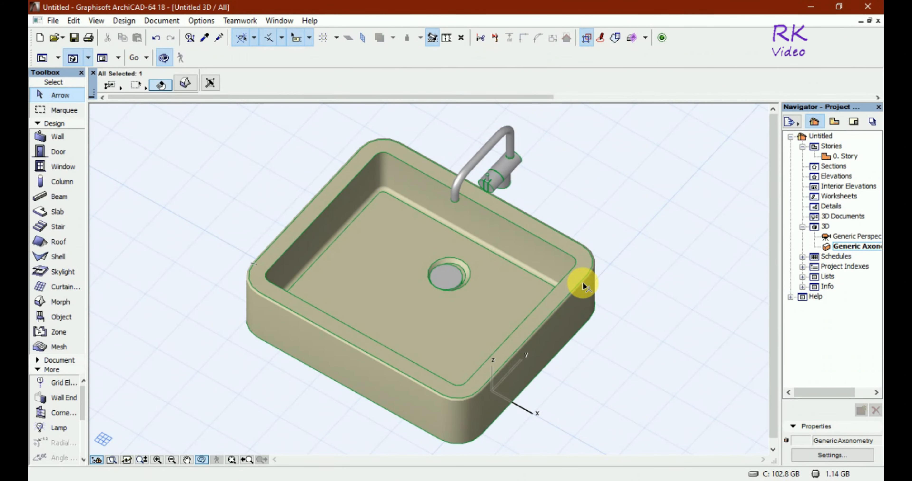
{"action": "left_click", "coordinate": [185, 84]}
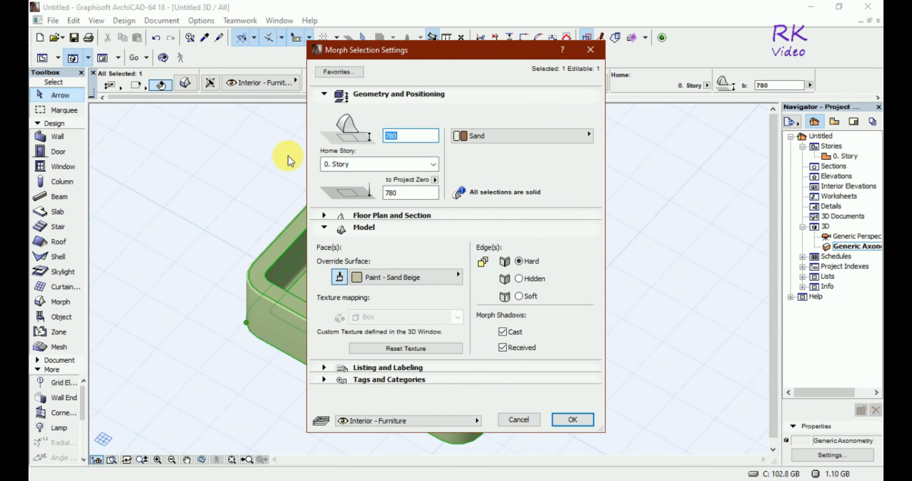
{"action": "left_click", "coordinate": [439, 277]}
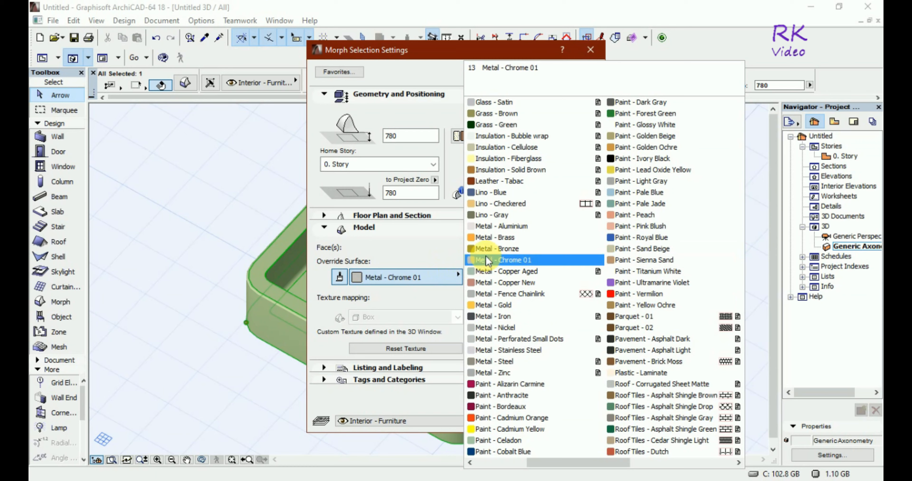
{"action": "scroll", "coordinate": [636, 248], "scroll_direction": "right", "scroll_amount": 2}
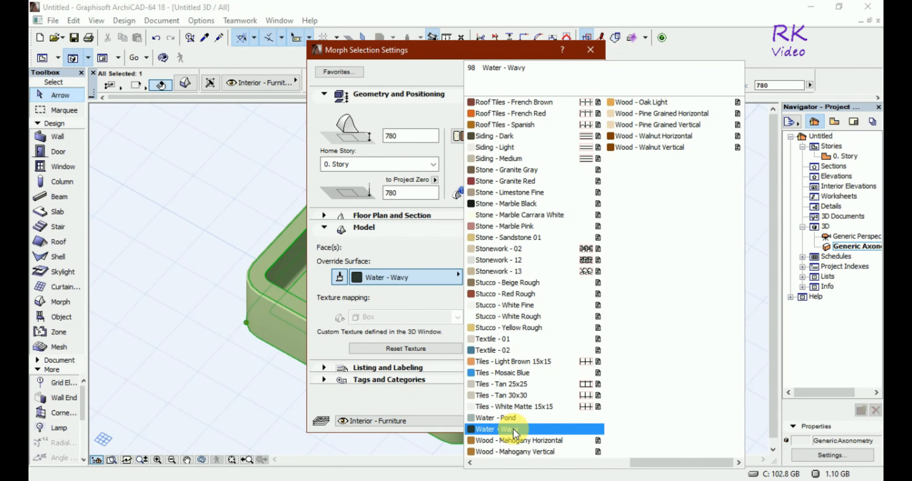
{"action": "scroll", "coordinate": [513, 428], "scroll_direction": "up", "scroll_amount": 2}
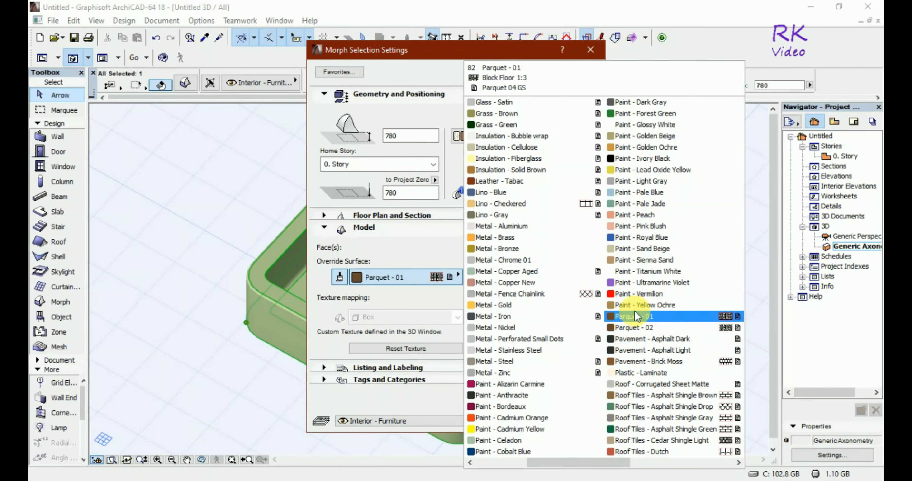
{"action": "left_click", "coordinate": [643, 287]}
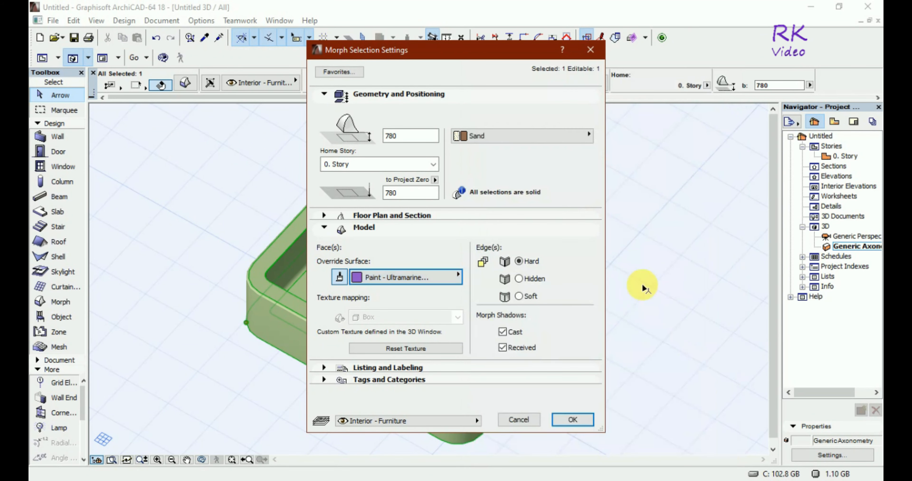
{"action": "left_click", "coordinate": [573, 417]}
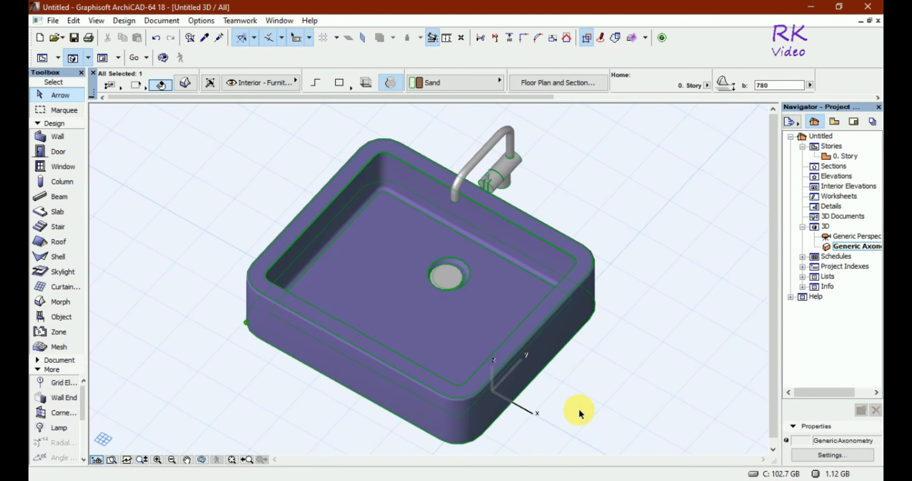
Step: Select the drain cover, faucet spout, faucet body and faucet base morphs together and set their override surface to Metal - Copper New
{"action": "mouse_move", "coordinate": [583, 412]}
{"action": "middle_mouse_down", "text": "shift"}
{"action": "mouse_move", "coordinate": [610, 356]}
{"action": "mouse_move", "coordinate": [631, 363]}
{"action": "mouse_move", "coordinate": [593, 406]}
{"action": "mouse_move", "coordinate": [486, 394]}
{"action": "mouse_move", "coordinate": [439, 325]}
{"action": "mouse_move", "coordinate": [490, 246]}
{"action": "mouse_move", "coordinate": [515, 242]}
{"action": "mouse_move", "coordinate": [576, 360]}
{"action": "mouse_move", "coordinate": [548, 425]}
{"action": "mouse_move", "coordinate": [580, 422]}
{"action": "mouse_move", "coordinate": [542, 360]}
{"action": "mouse_move", "coordinate": [546, 348]}
{"action": "mouse_move", "coordinate": [550, 399]}
{"action": "mouse_move", "coordinate": [593, 417]}
{"action": "middle_mouse_up", "text": "shift"}
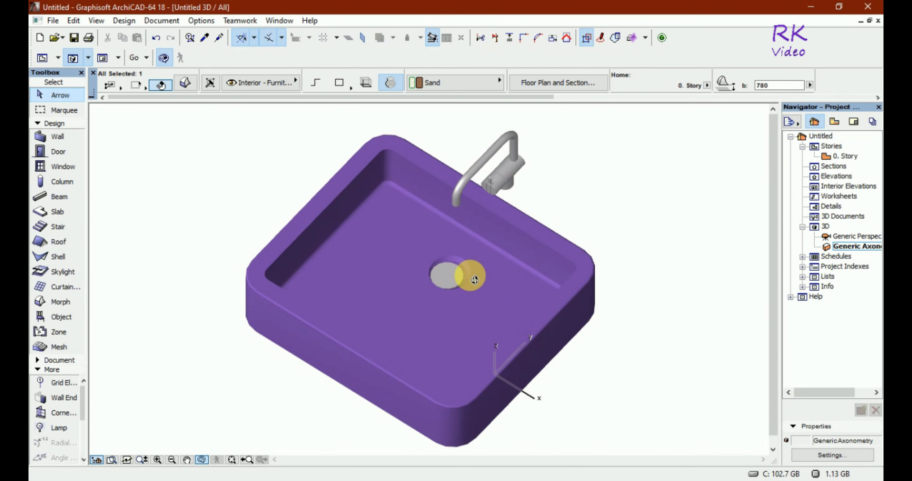
{"action": "left_click", "coordinate": [460, 272]}
{"action": "left_click", "coordinate": [459, 266]}
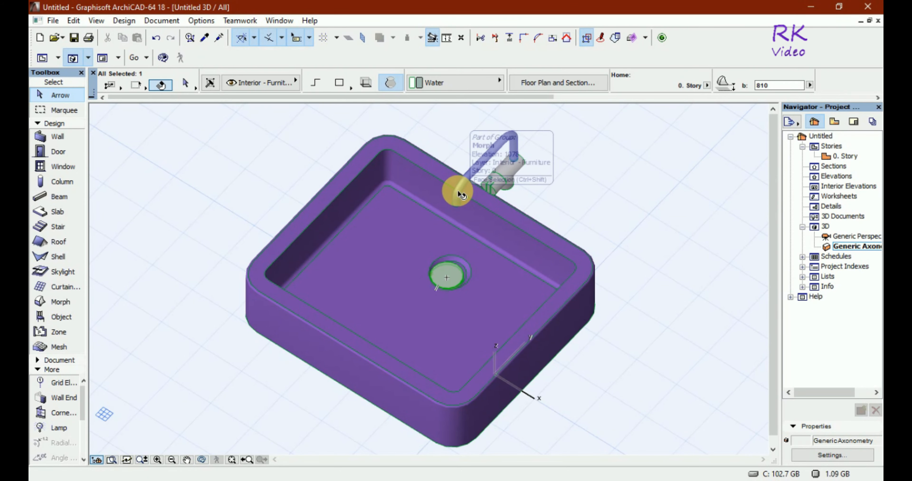
{"action": "left_click", "coordinate": [458, 190], "text": "shift"}
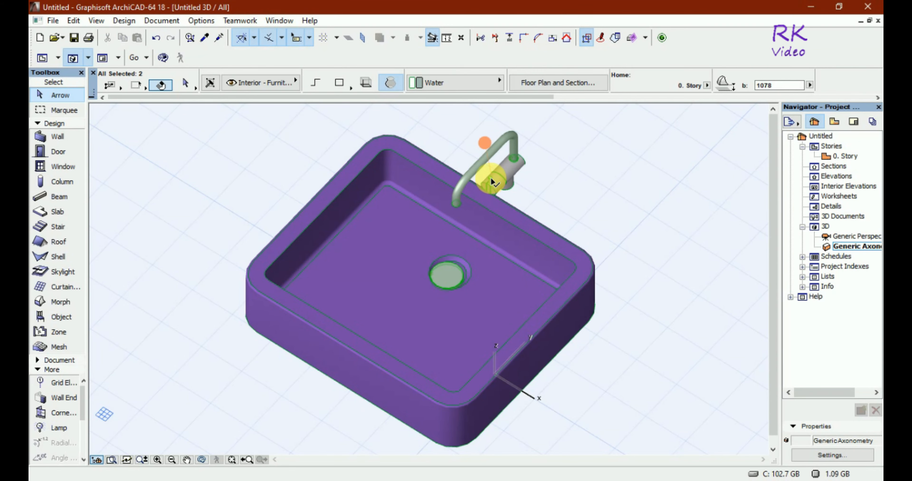
{"action": "left_click", "coordinate": [491, 179], "text": "shift"}
{"action": "left_click", "coordinate": [491, 179], "text": "shift"}
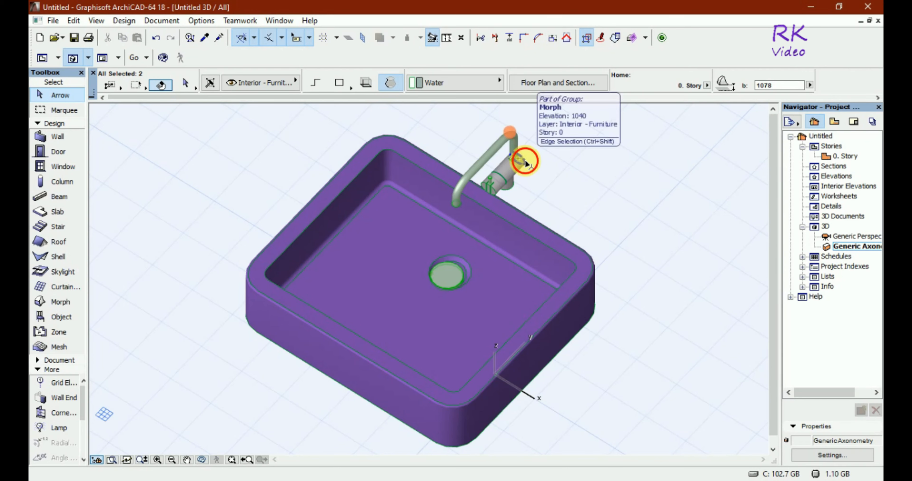
{"action": "left_click", "coordinate": [516, 170], "text": "shift"}
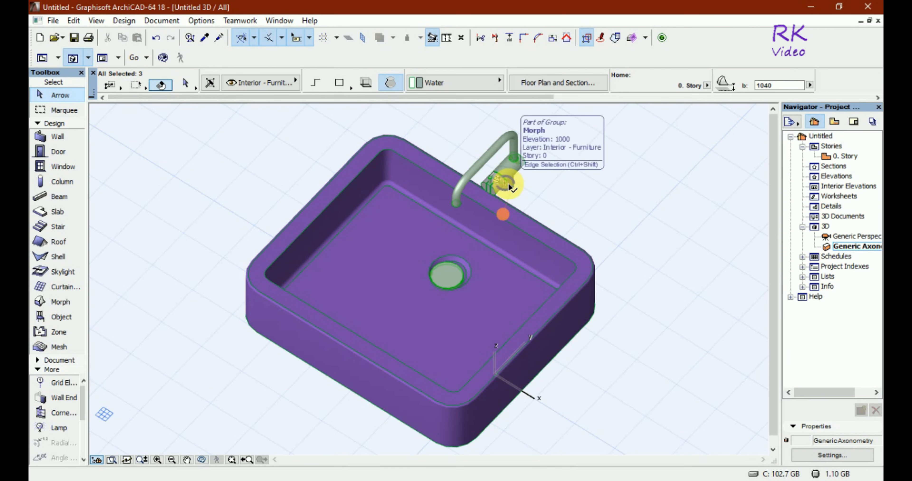
{"action": "left_click", "coordinate": [512, 183], "text": "shift"}
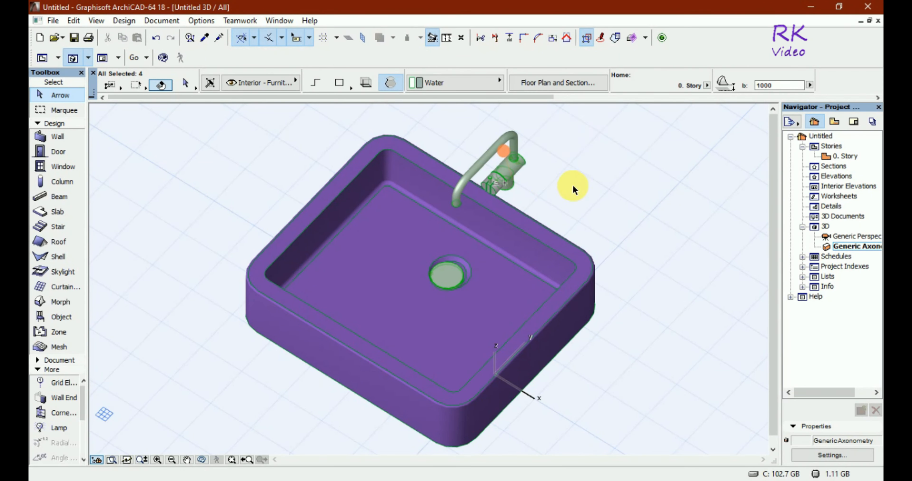
{"action": "left_click", "coordinate": [186, 85]}
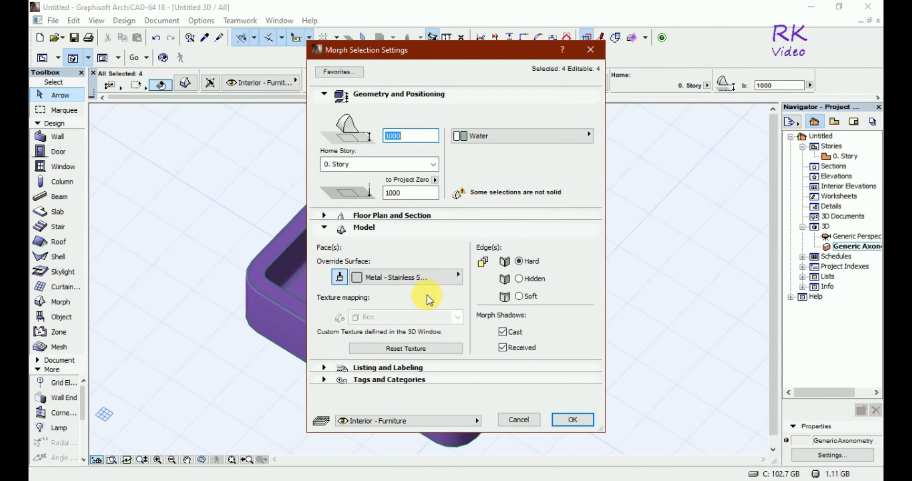
{"action": "left_click", "coordinate": [447, 277]}
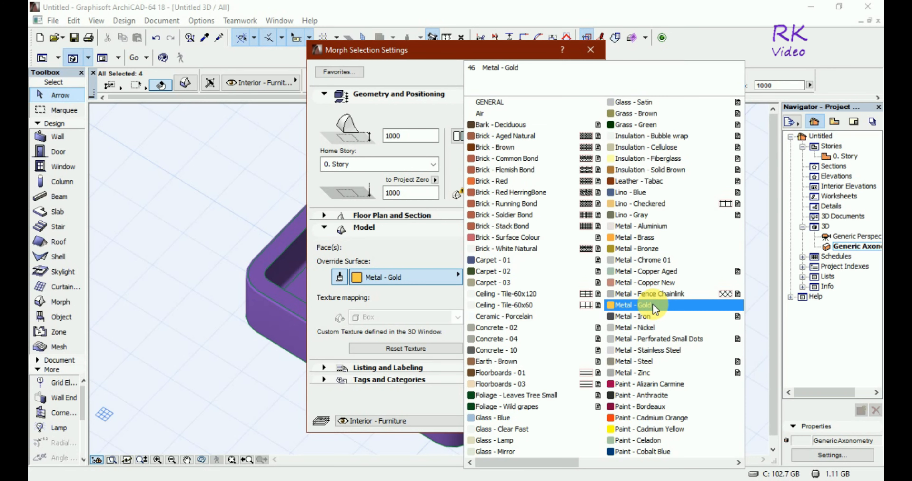
{"action": "left_click", "coordinate": [675, 284]}
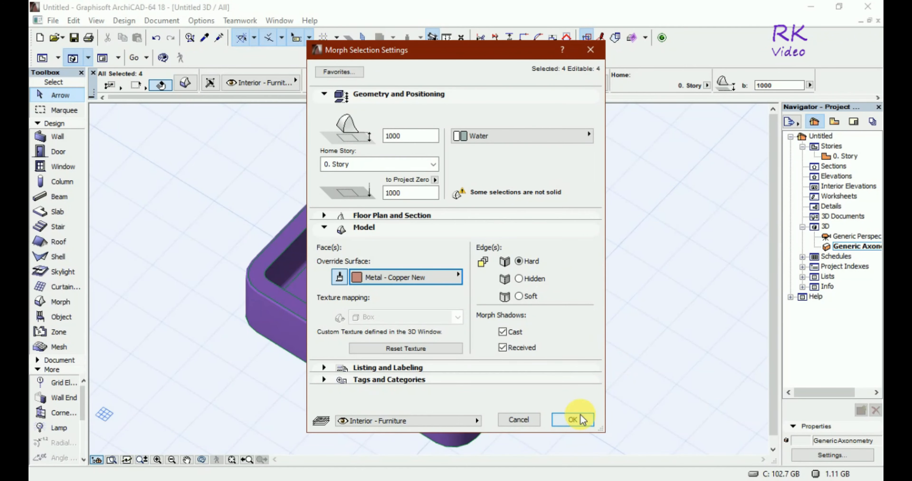
{"action": "left_click", "coordinate": [580, 420]}
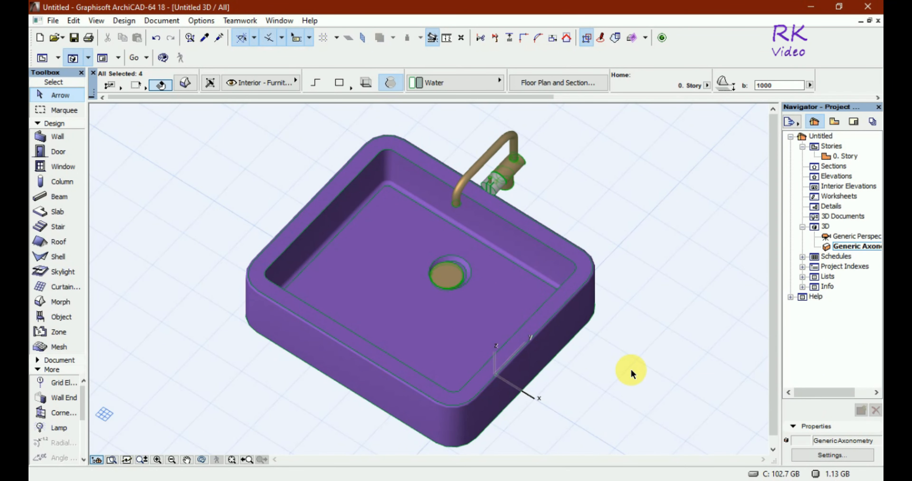
Step: Set the override surface of the remaining stainless steel faucet handle section to Metal - Copper New and deselect the morph
{"action": "key", "text": "o"}
{"action": "left_click_drag", "start_coordinate": [658, 279], "coordinate": [530, 219]}
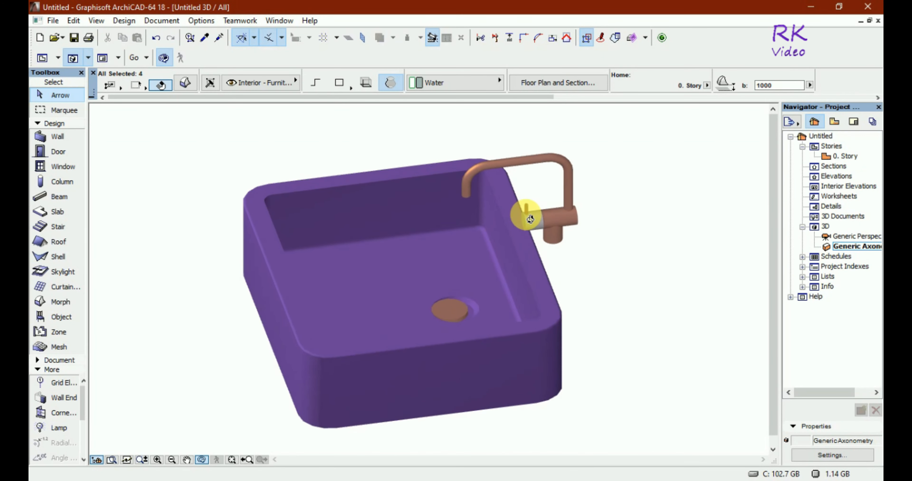
{"action": "scroll", "coordinate": [530, 219], "scroll_direction": "up", "scroll_amount": 3}
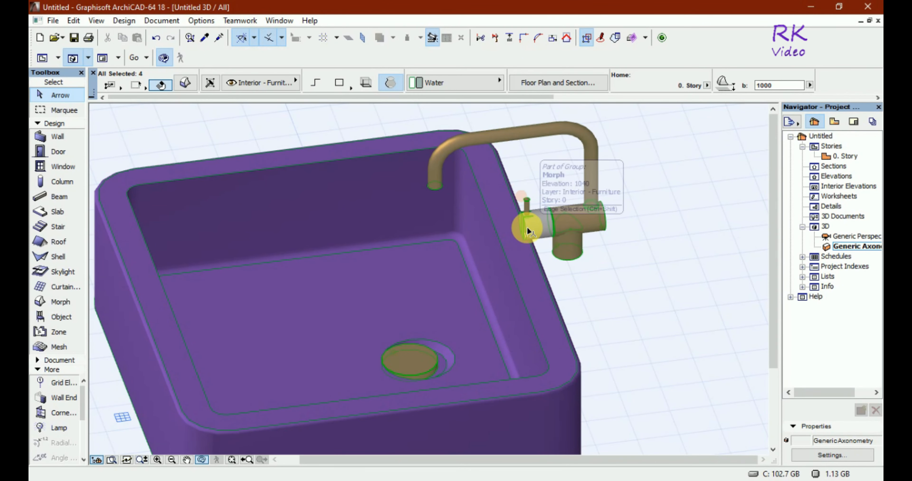
{"action": "left_click", "coordinate": [527, 226]}
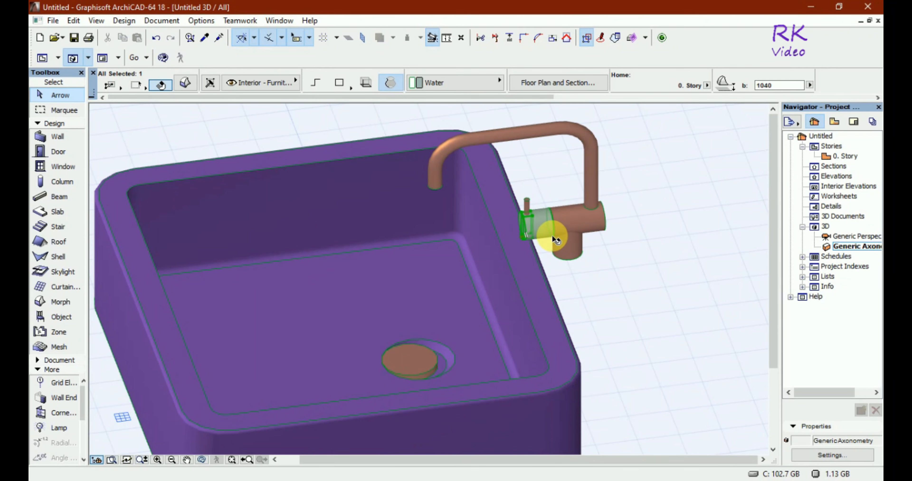
{"action": "left_click", "coordinate": [552, 228]}
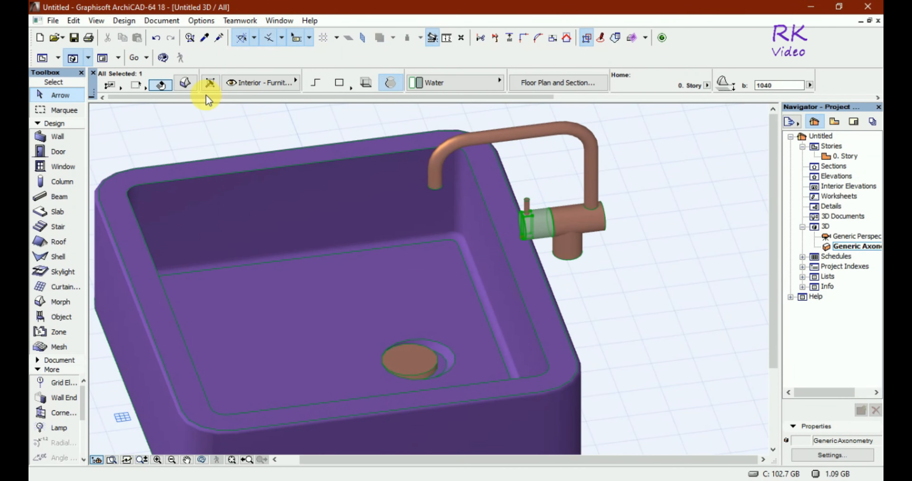
{"action": "left_click", "coordinate": [186, 82]}
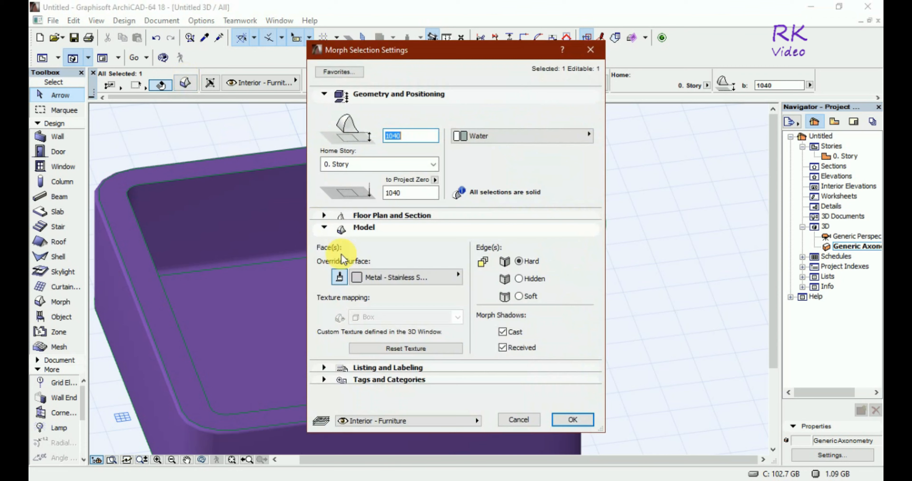
{"action": "left_click", "coordinate": [430, 280]}
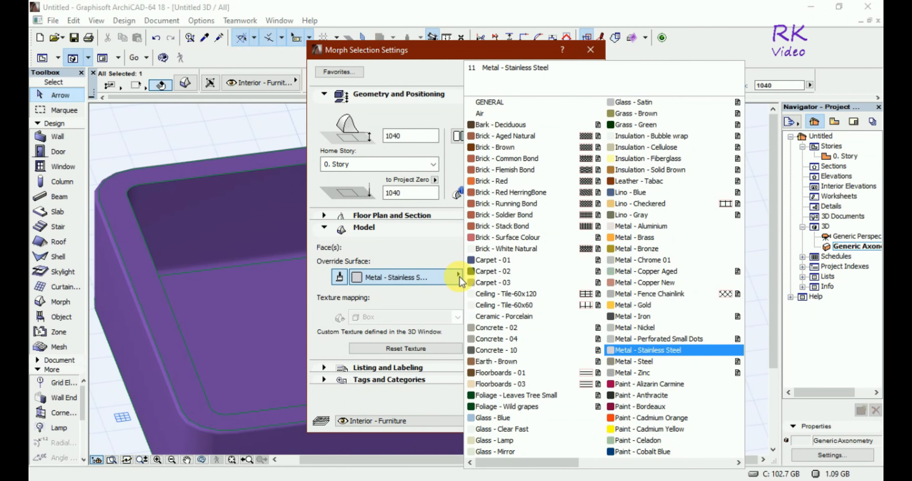
{"action": "left_click", "coordinate": [635, 282]}
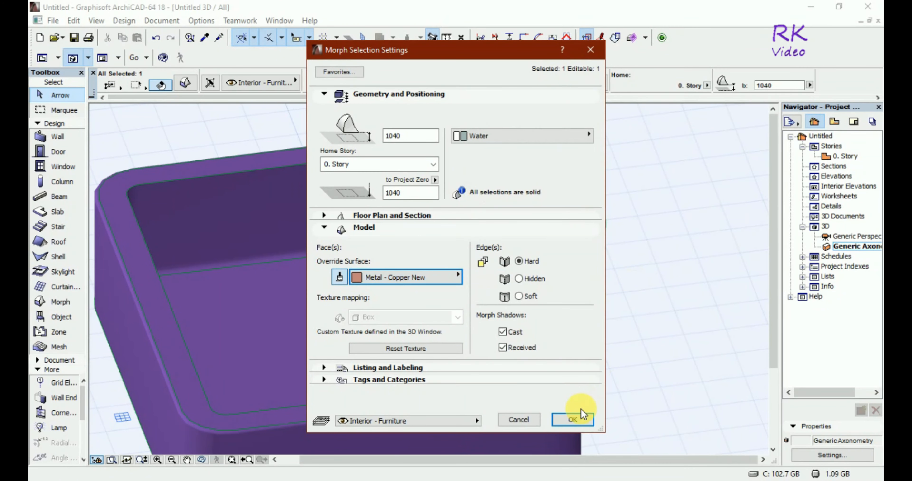
{"action": "left_click", "coordinate": [579, 419]}
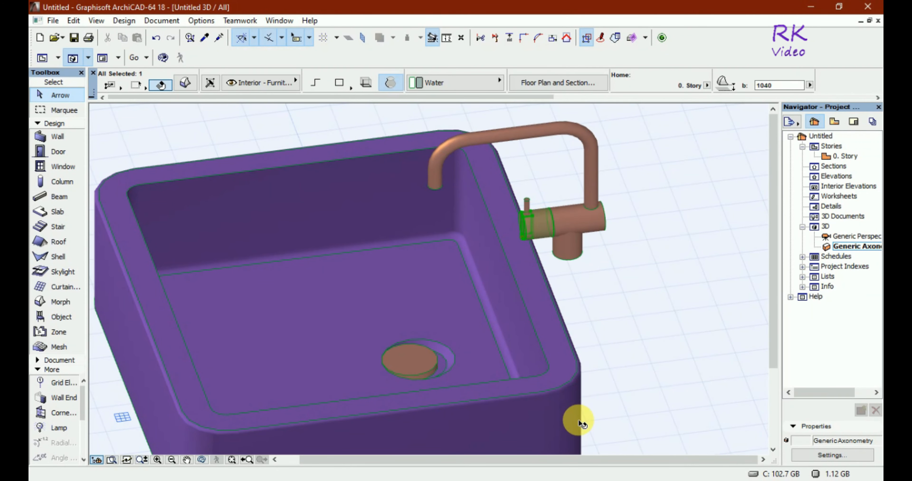
{"action": "left_click", "coordinate": [625, 301]}
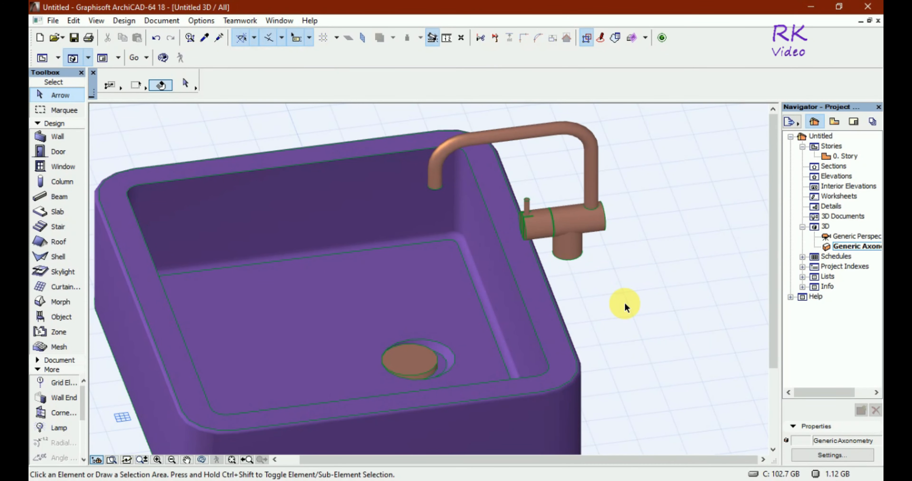
{"action": "key", "text": "o"}
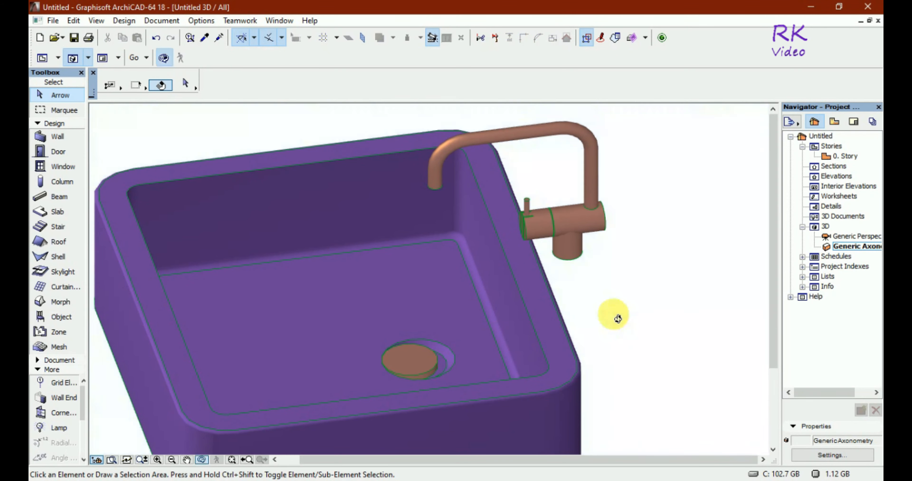
{"action": "left_click_drag", "start_coordinate": [611, 316], "coordinate": [715, 303]}
{"action": "scroll", "coordinate": [719, 307], "scroll_direction": "down", "scroll_amount": 5}
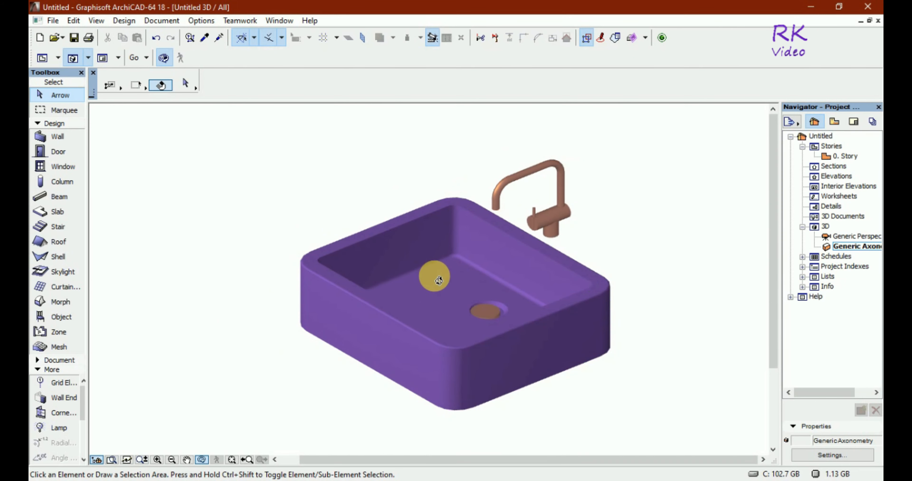
{"action": "mouse_move", "coordinate": [466, 342]}
{"action": "left_mouse_down"}
{"action": "mouse_move", "coordinate": [489, 348]}
{"action": "mouse_move", "coordinate": [469, 319]}
{"action": "left_mouse_up"}
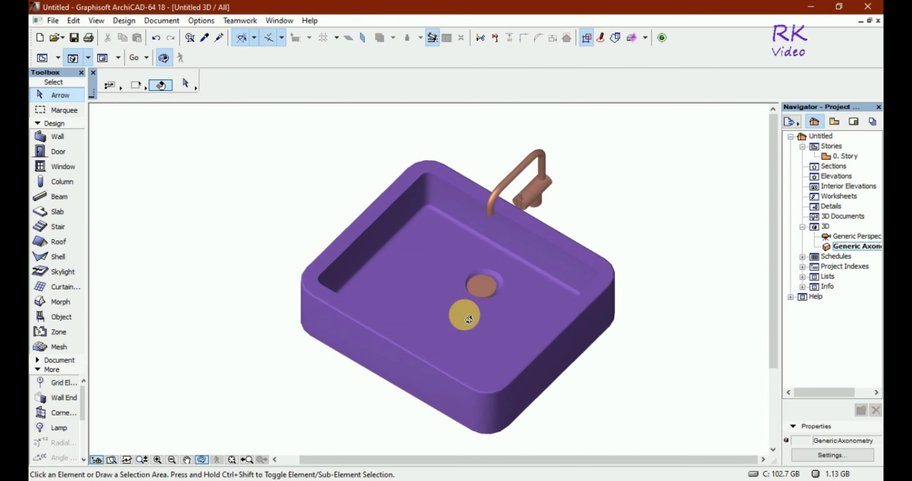
{"action": "scroll", "coordinate": [666, 317], "scroll_direction": "up", "scroll_amount": 1}
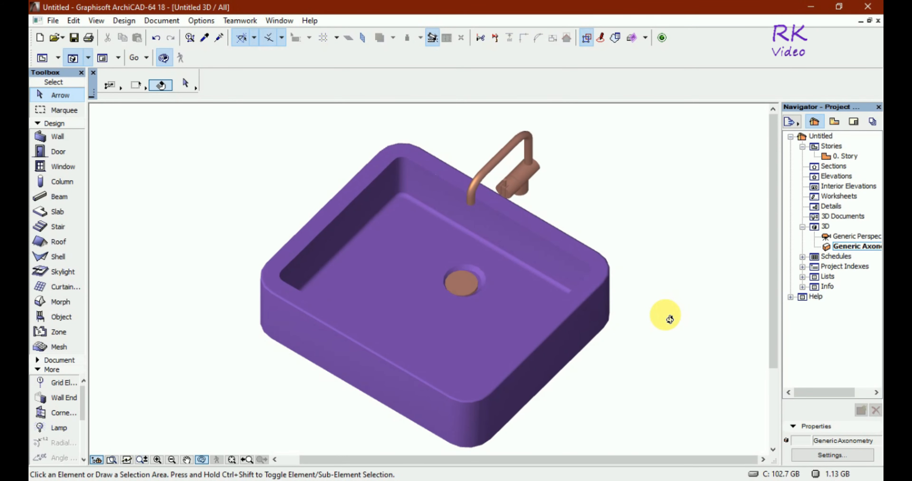